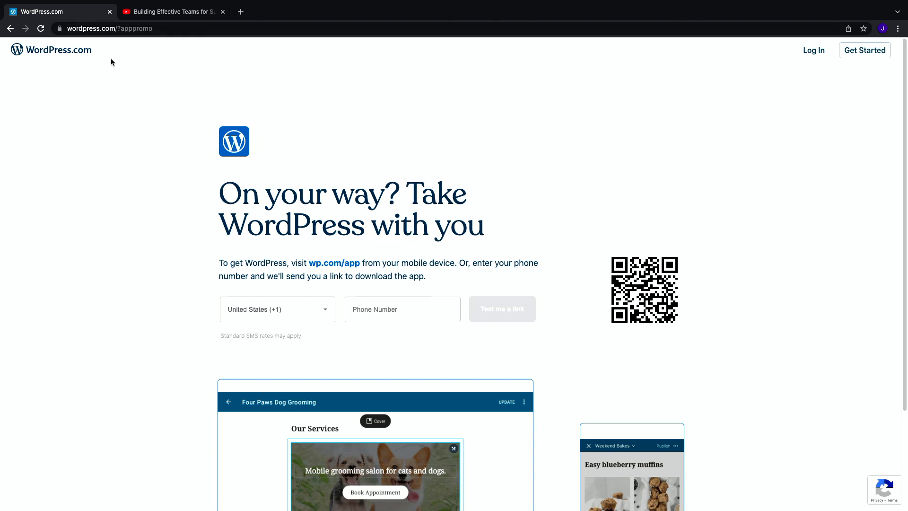
Step: Go to the WordPress.com homepage and start creating a new website
left_click(85, 52)
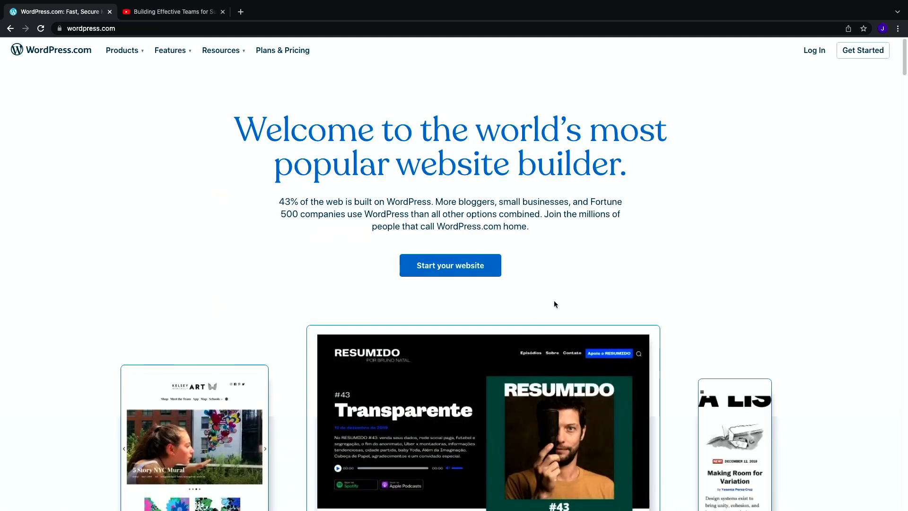
left_click(460, 272)
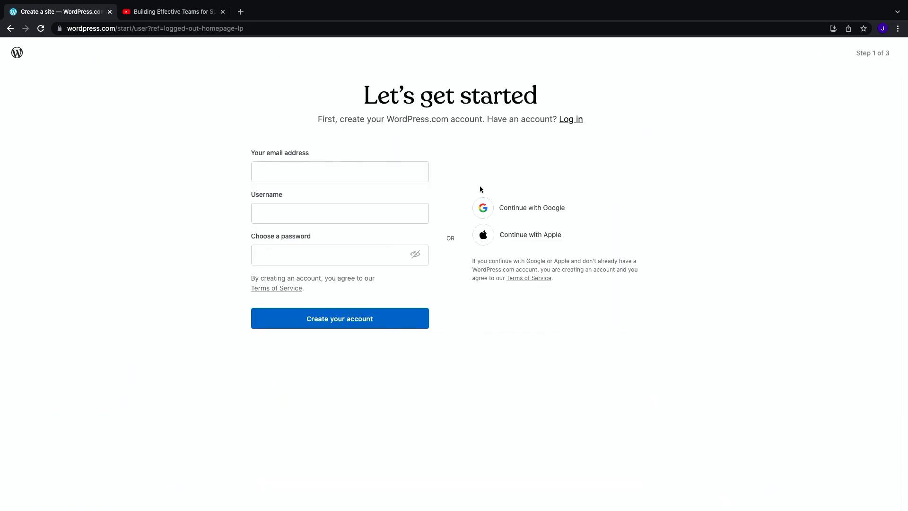
Step: Sign up using the Google account option, choosing the existing Google account
left_click(512, 215)
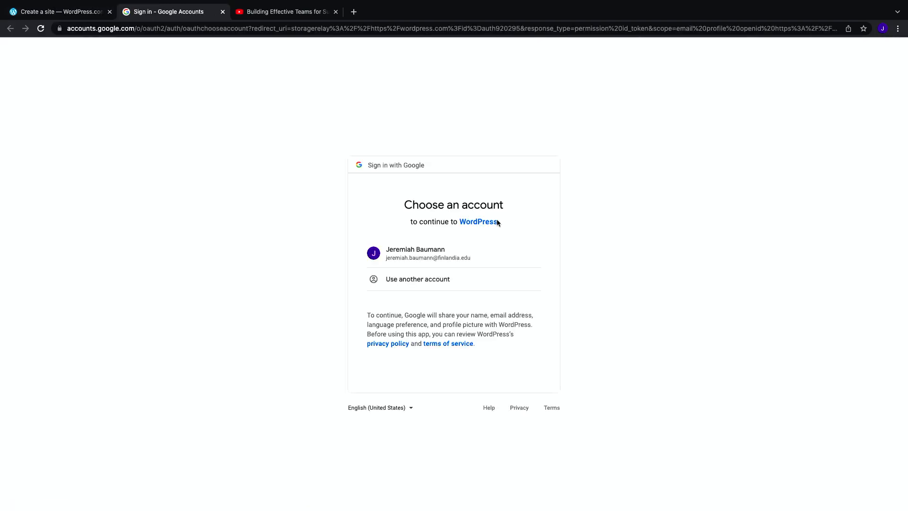
left_click(444, 261)
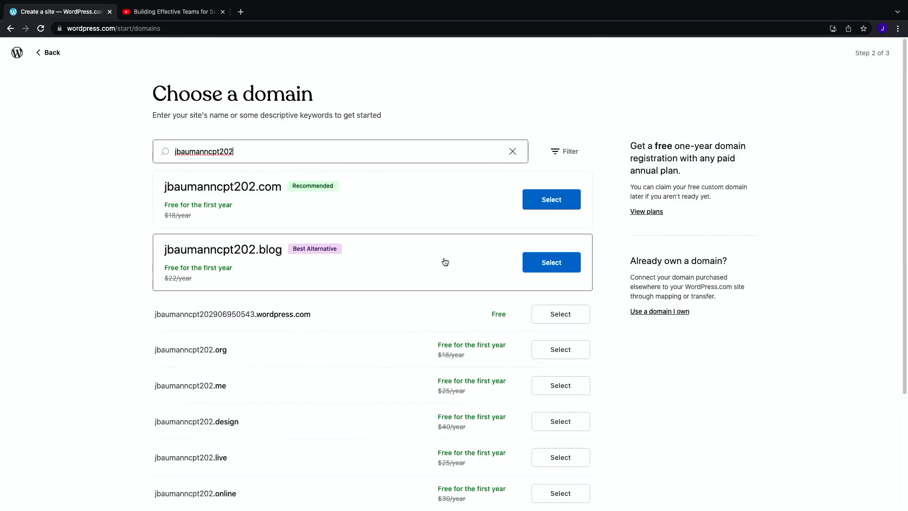
Step: Replace the domain search with the owner's name followed by cpt202 and select the free wordpress.com address
left_click_drag(237, 152, 156, 152)
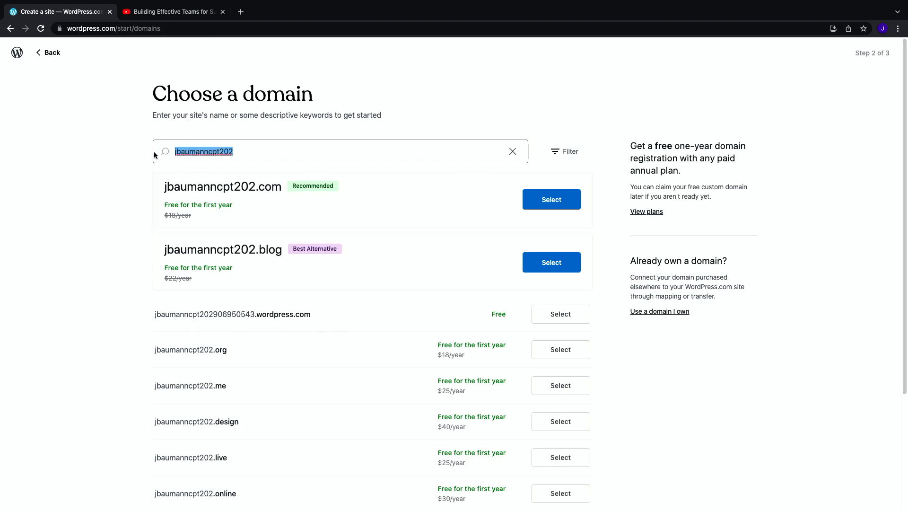
key("BackSpace")
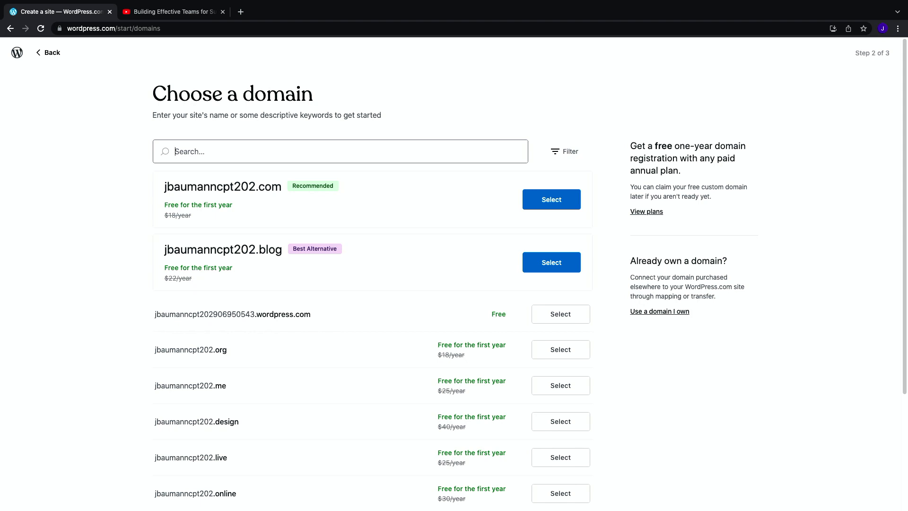
type("j")
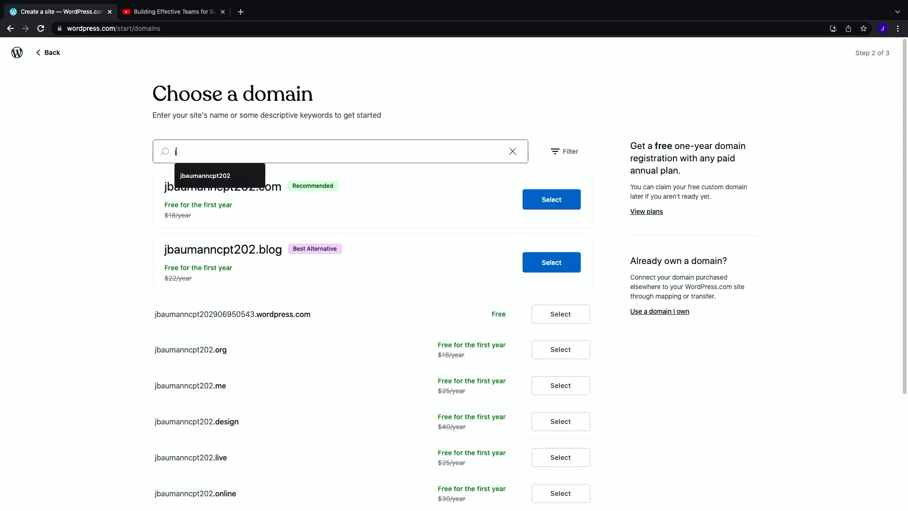
type("eremiahbaumanncpt202")
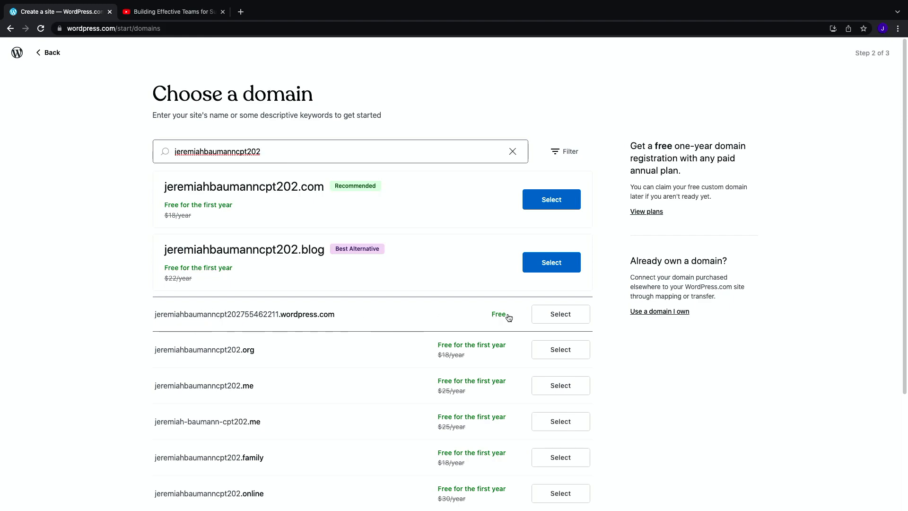
left_click(559, 318)
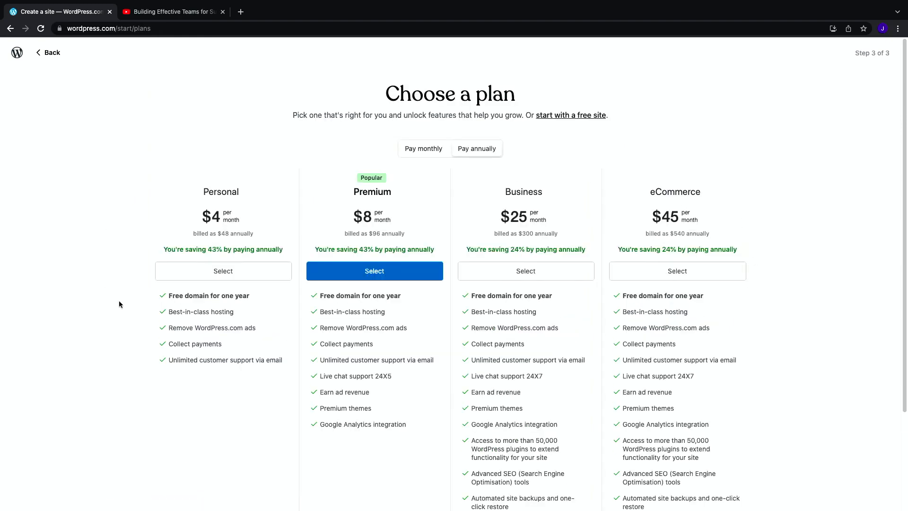
Step: Start with a free site instead of a paid plan and choose to start building a website
left_click(555, 116)
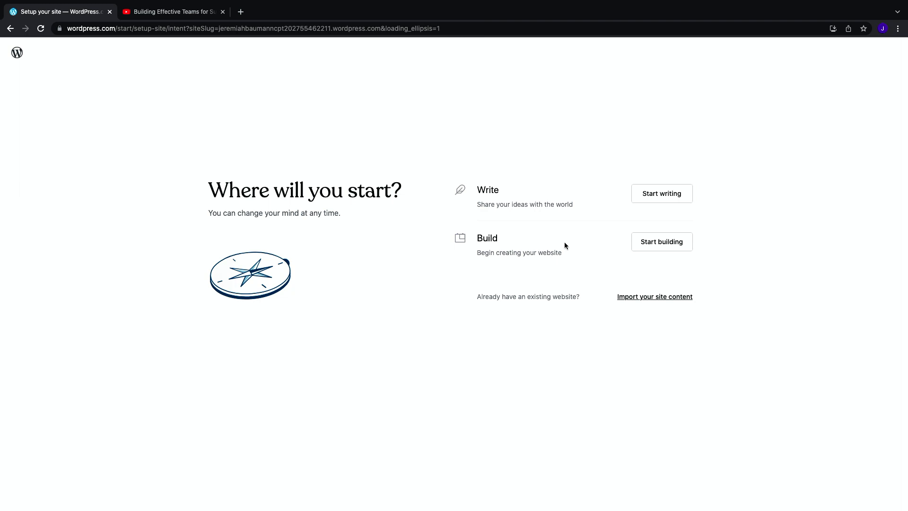
left_click(670, 247)
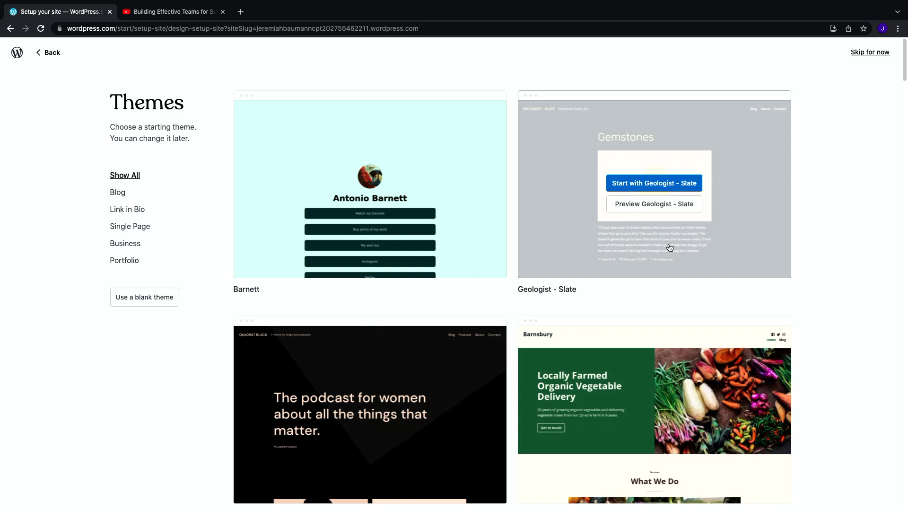
Step: Filter the starting themes to the Blog category and start the site with the Spearhead theme
mouse_move(405, 195)
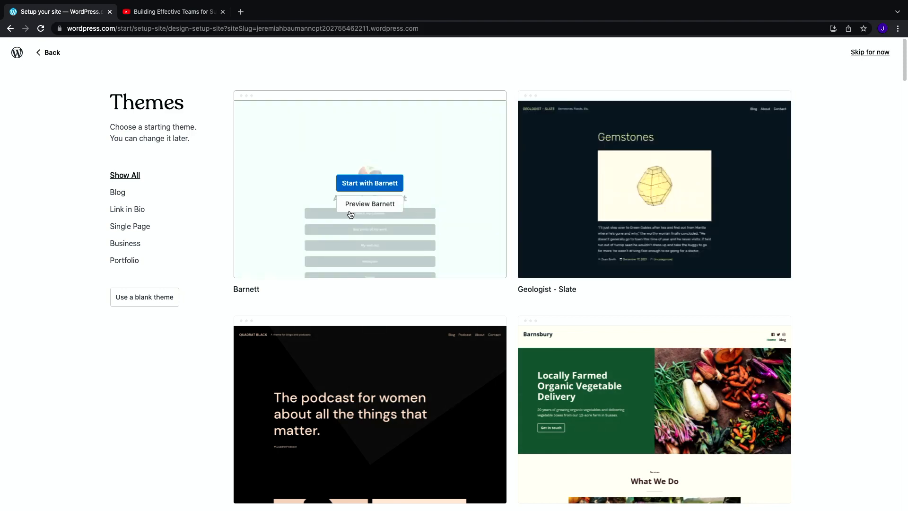
left_click(121, 195)
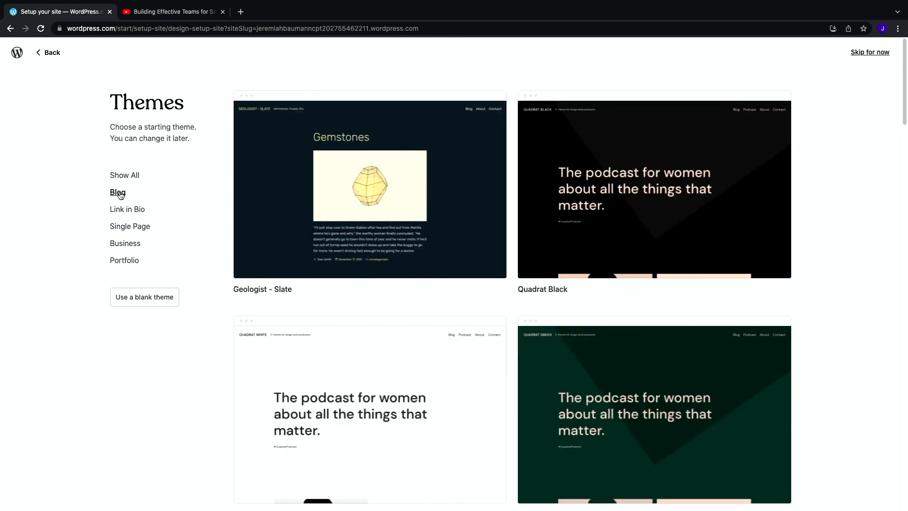
mouse_move(526, 200)
scroll(566, 178, "down", 5)
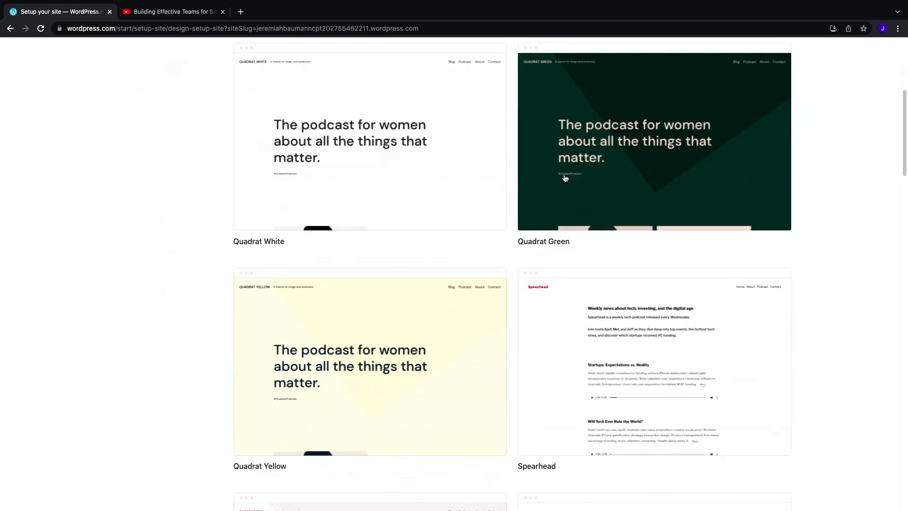
scroll(578, 174, "down", 4)
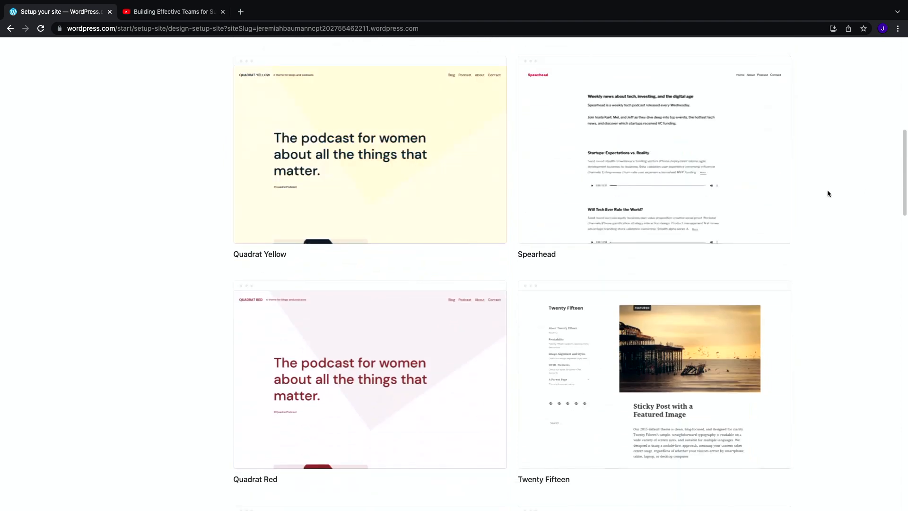
scroll(828, 193, "down", 12)
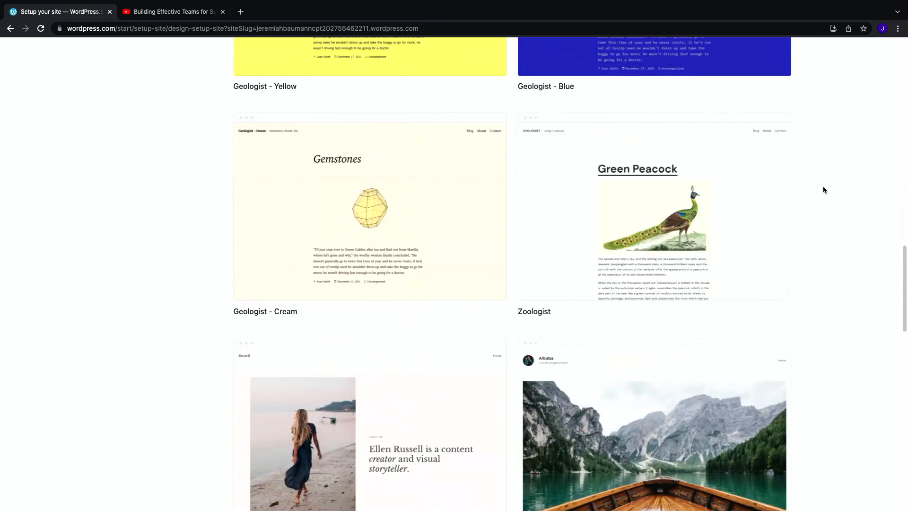
scroll(819, 184, "down", 4)
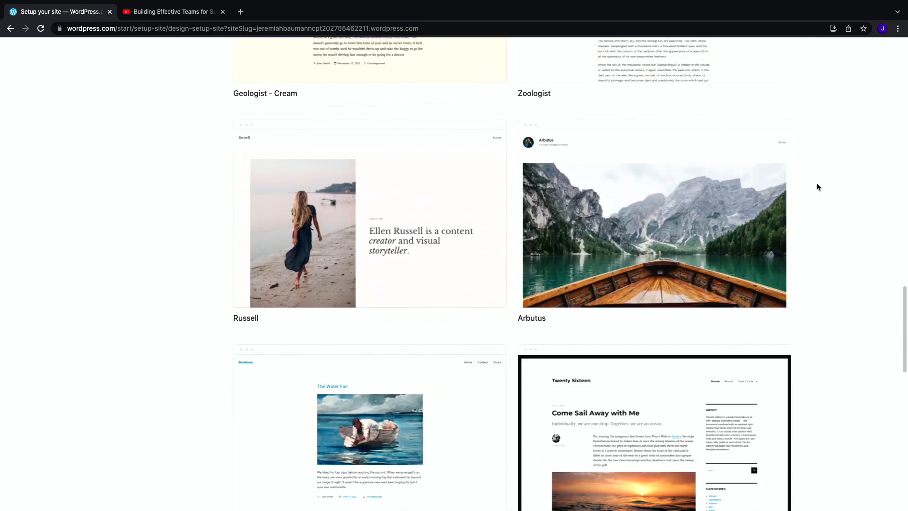
scroll(817, 184, "down", 5)
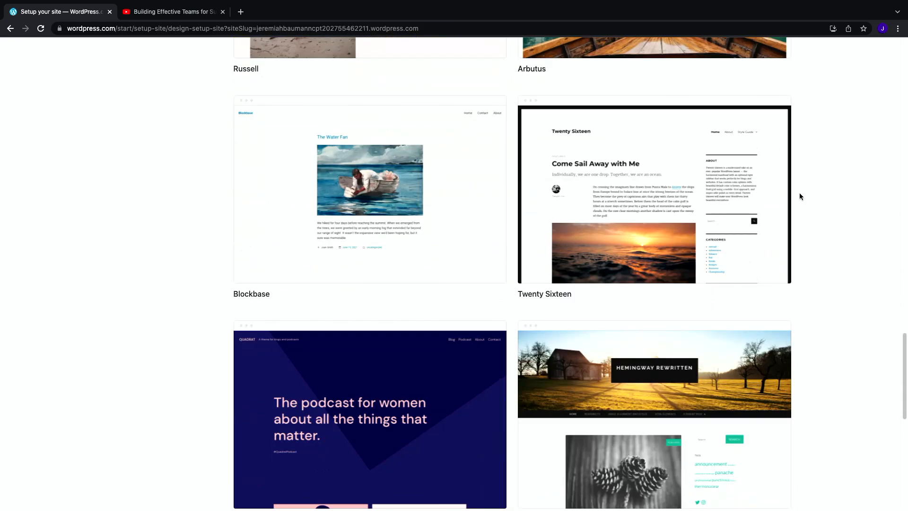
scroll(797, 196, "down", 5)
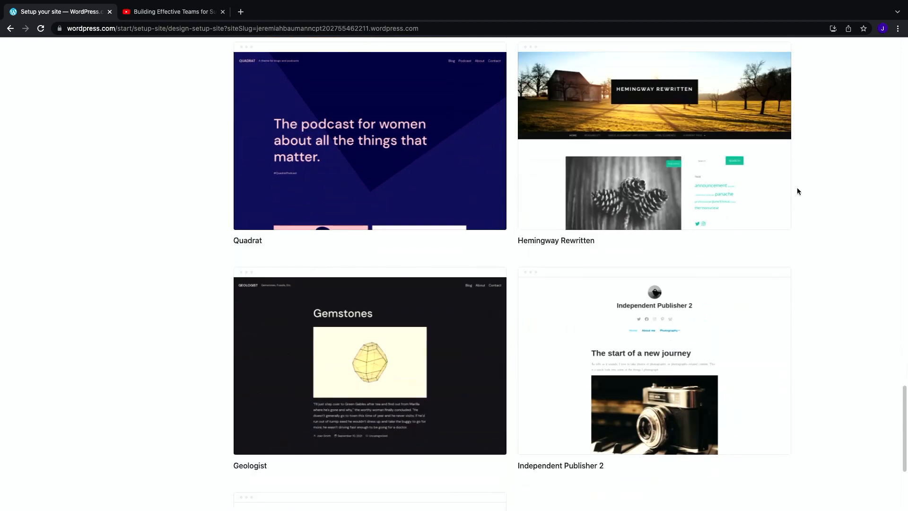
scroll(794, 190, "down", 4)
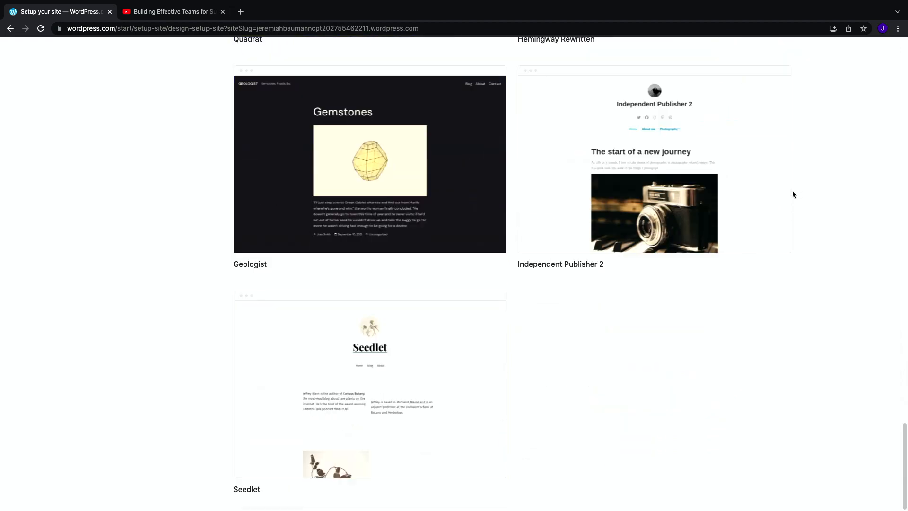
scroll(793, 191, "up", 15)
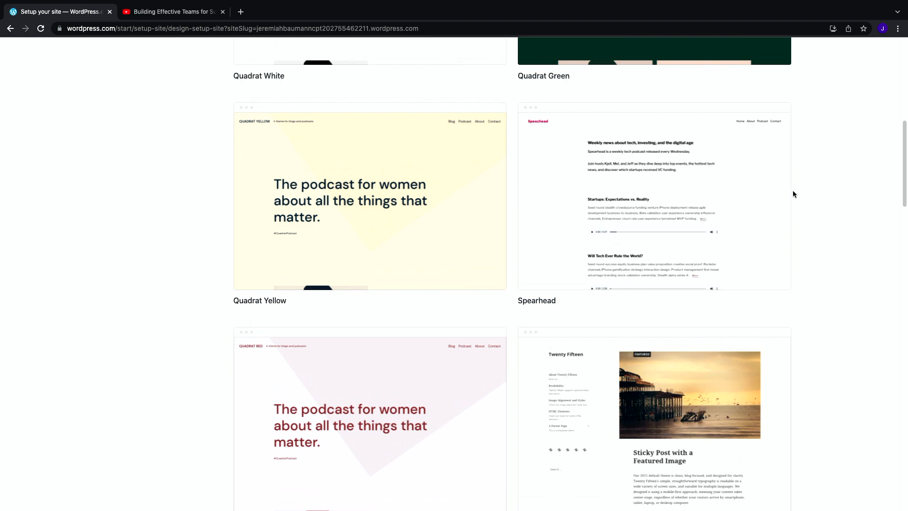
scroll(794, 190, "up", 4)
scroll(794, 189, "down", 1)
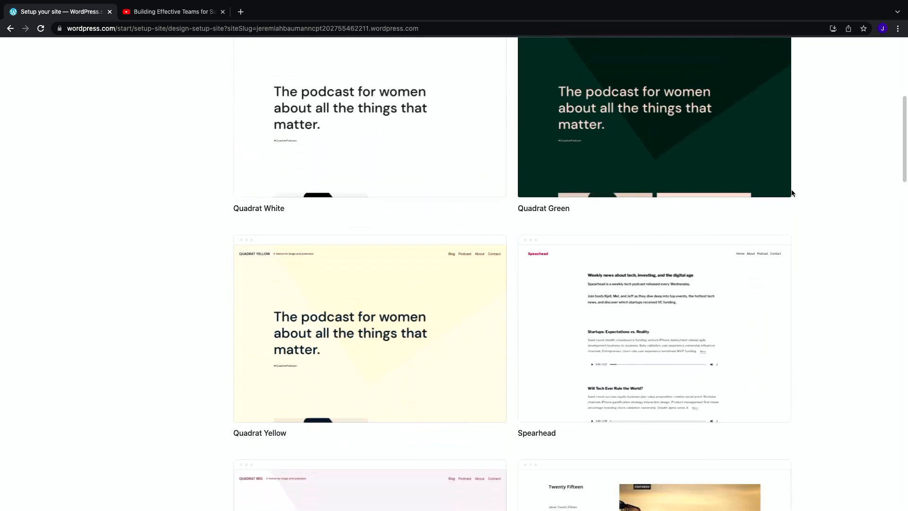
mouse_move(598, 316)
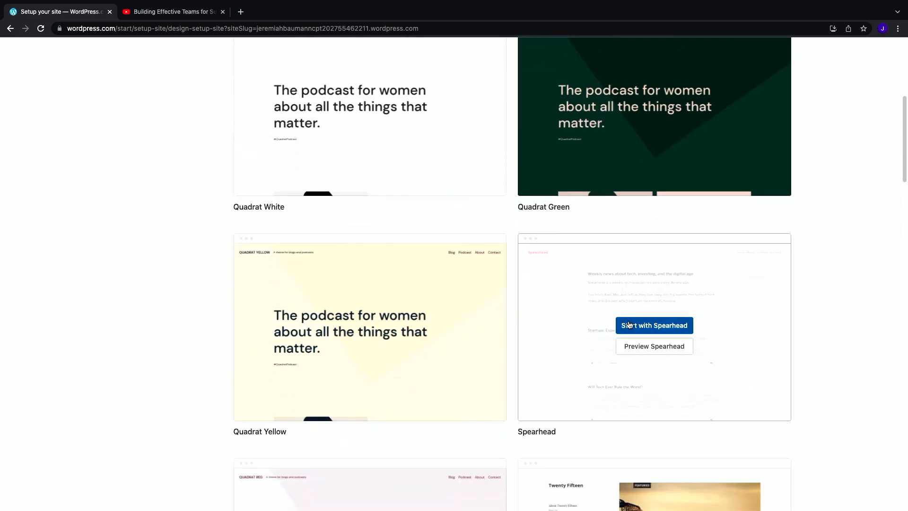
left_click(643, 325)
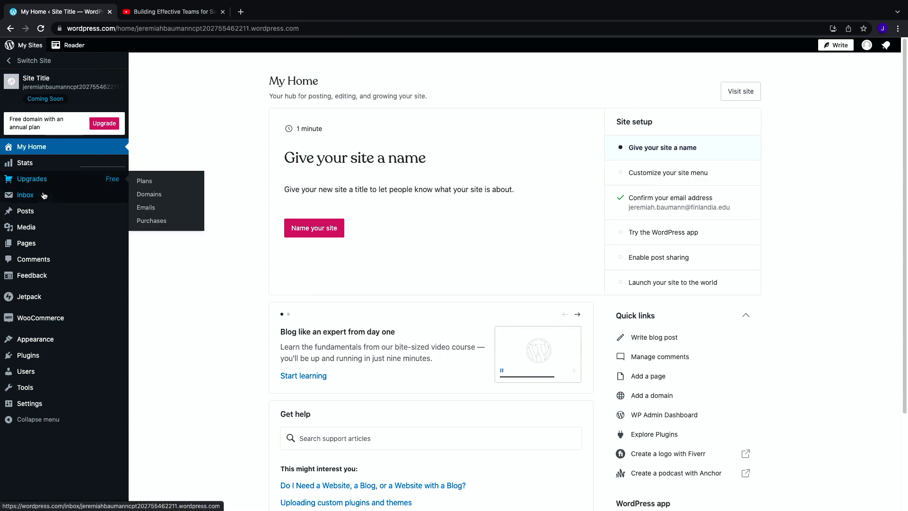
mouse_move(39, 214)
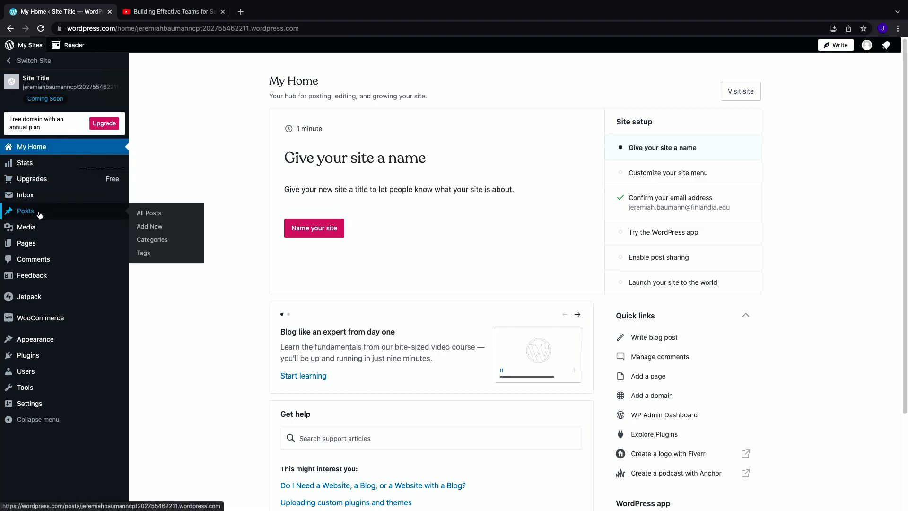
mouse_move(41, 252)
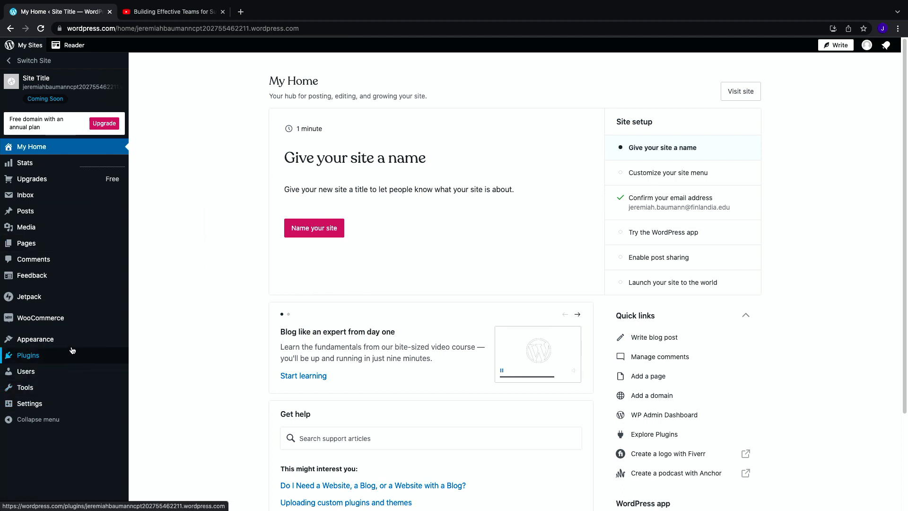
mouse_move(71, 346)
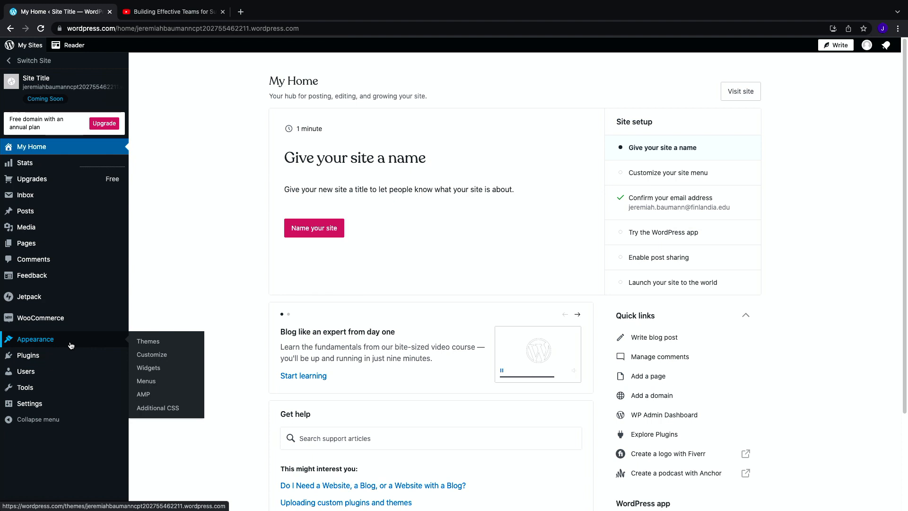
mouse_move(58, 408)
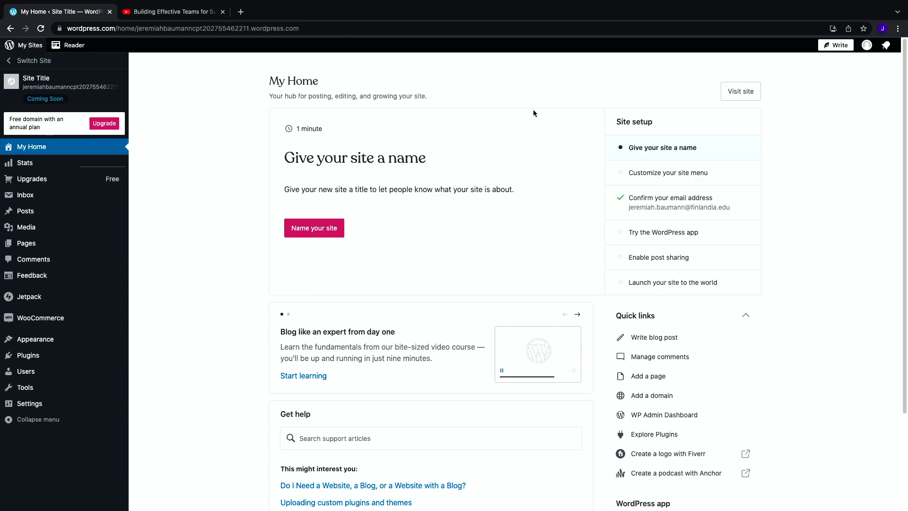
Step: Set the site title to the owner's full name followed by CPT202 Blog and save the settings
left_click(328, 234)
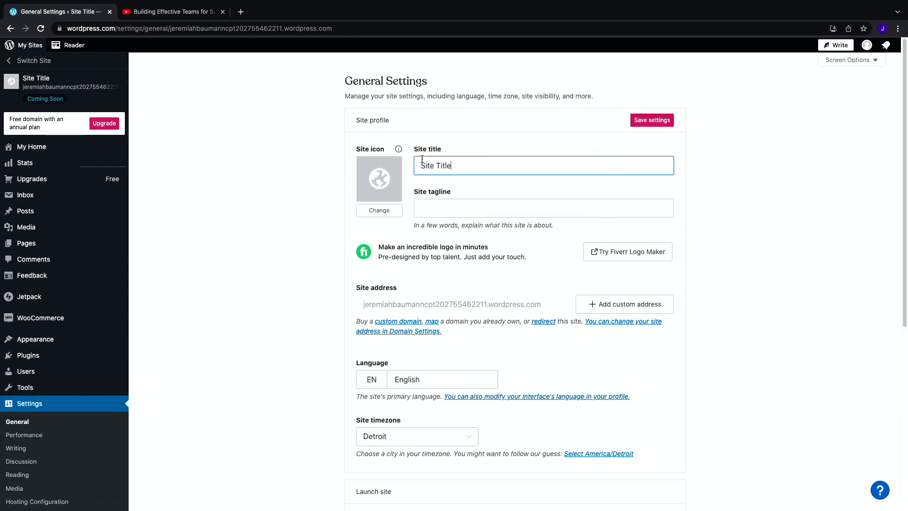
type("Jeremiah ")
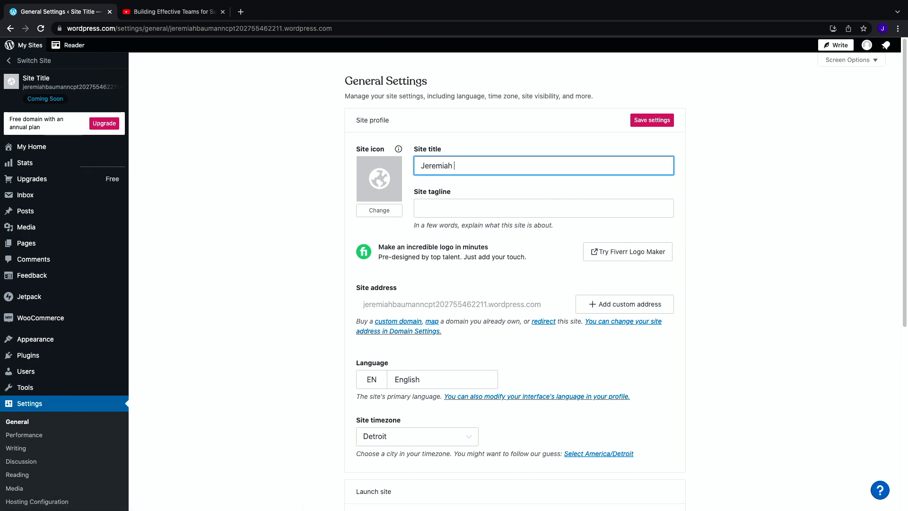
type("Baumann CPT202 Blog")
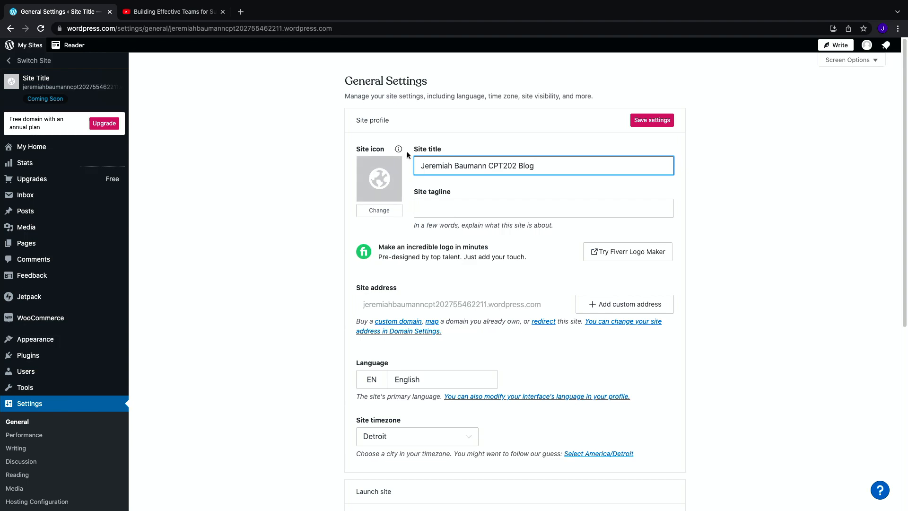
scroll(523, 166, "down", 3)
scroll(524, 170, "up", 3)
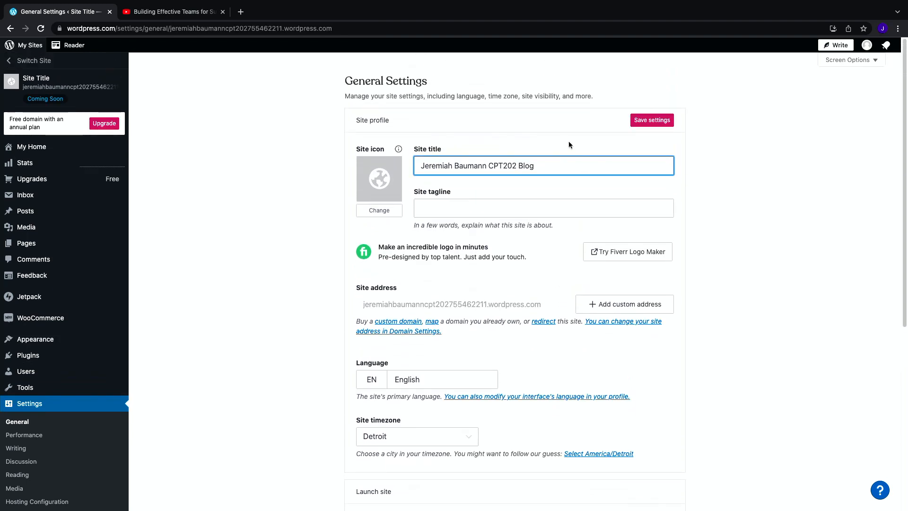
left_click(652, 122)
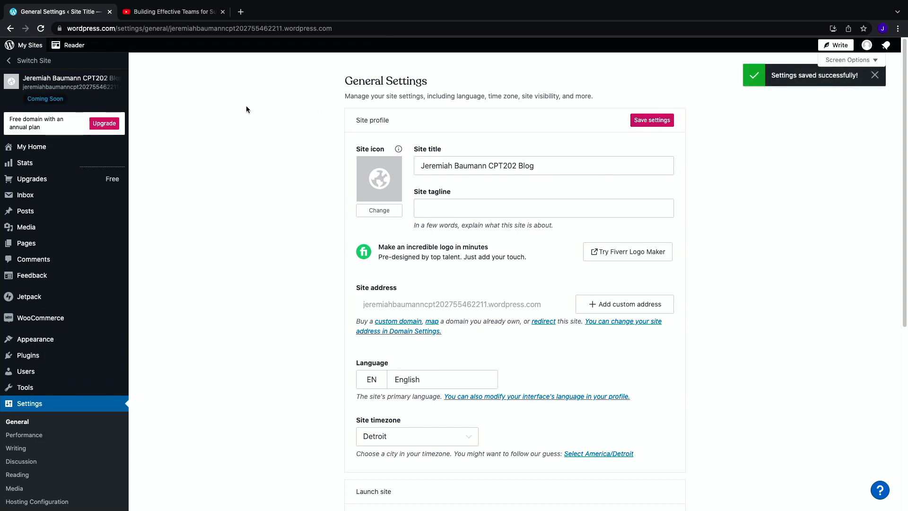
Step: Return to My Home and open the option to add a site navigation menu
left_click(46, 151)
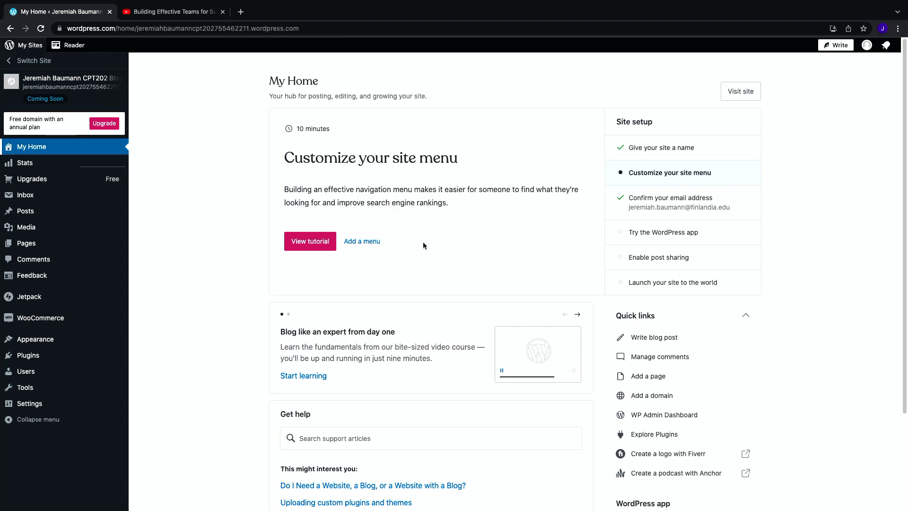
left_click(369, 246)
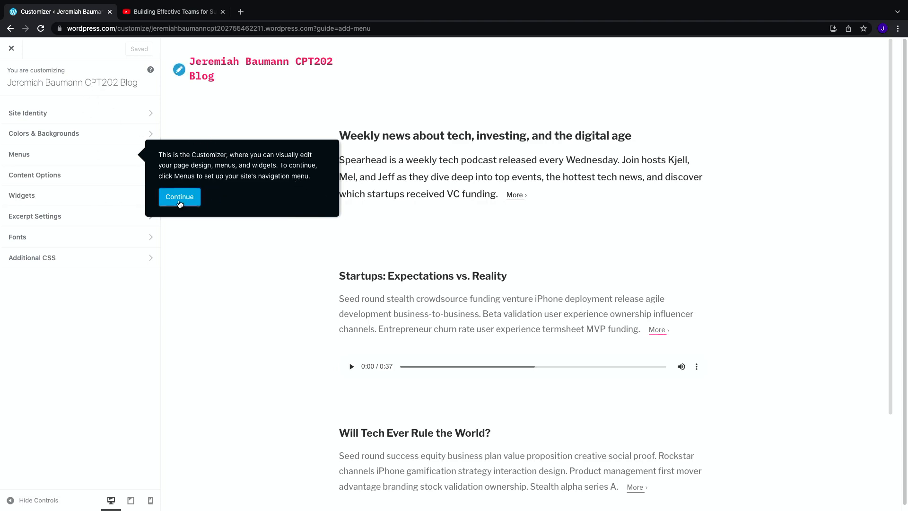
Step: Open the Menus section and review the available menu locations without assigning any menu
left_click(179, 204)
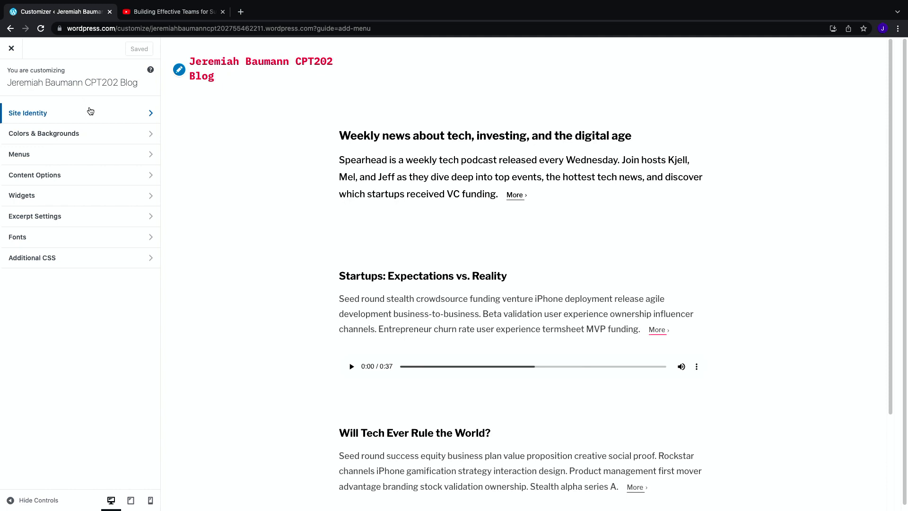
left_click(85, 156)
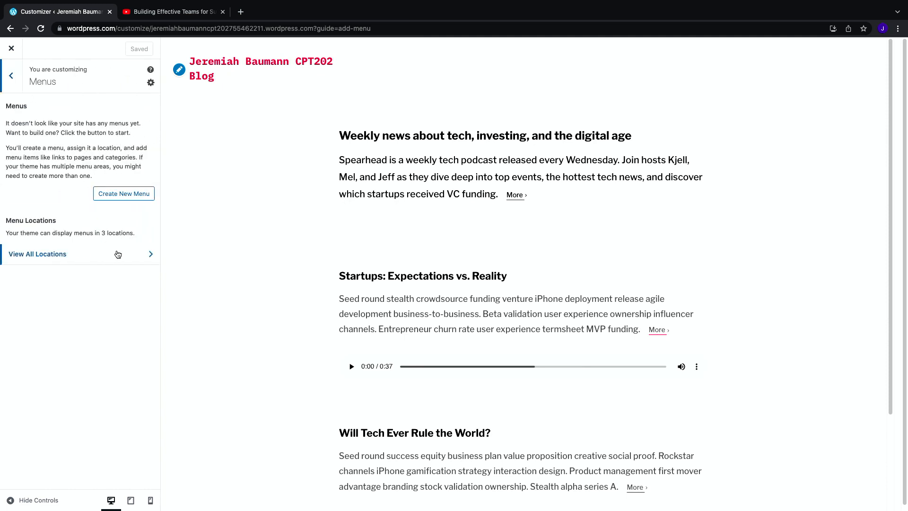
left_click(118, 256)
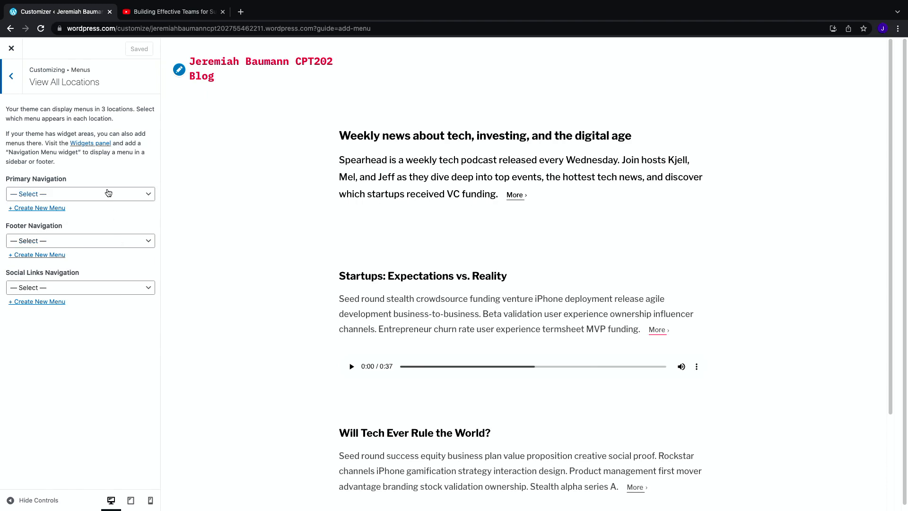
left_click(109, 193)
left_click(130, 240)
left_click(129, 242)
left_click(124, 273)
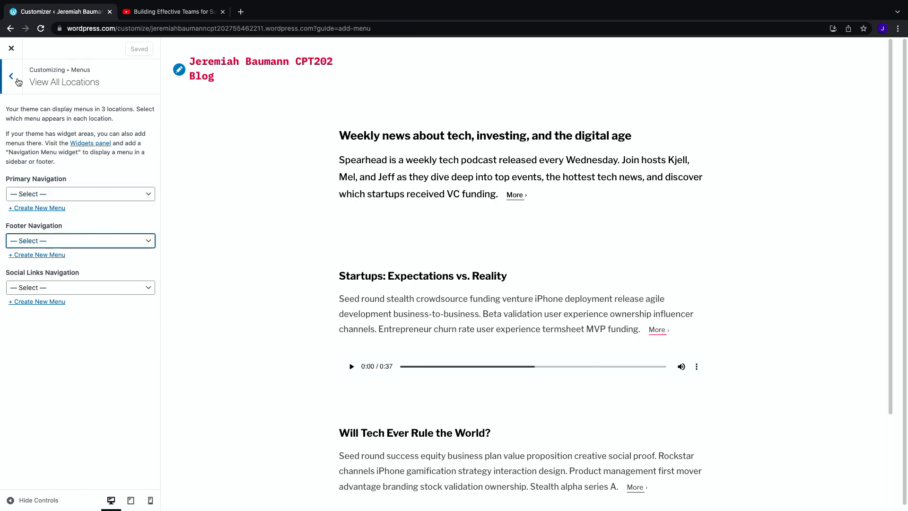
left_click(15, 80)
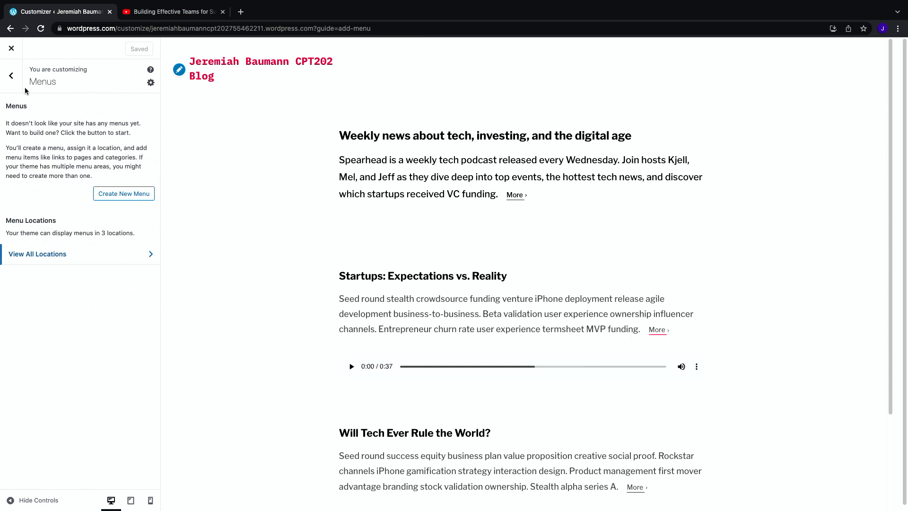
Step: Create a new menu named Main assigned to Primary Navigation, save the changes and close the Customizer
left_click(135, 196)
left_click(79, 125)
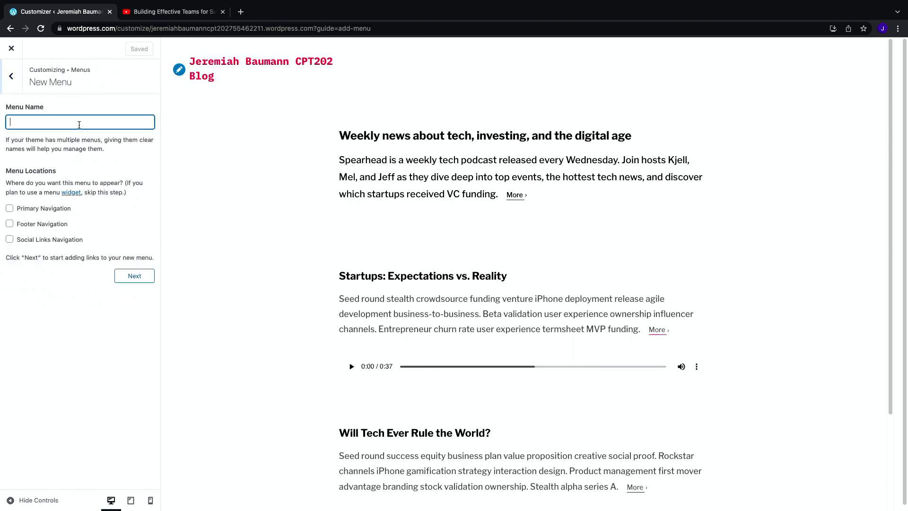
type("Main")
left_click(40, 209)
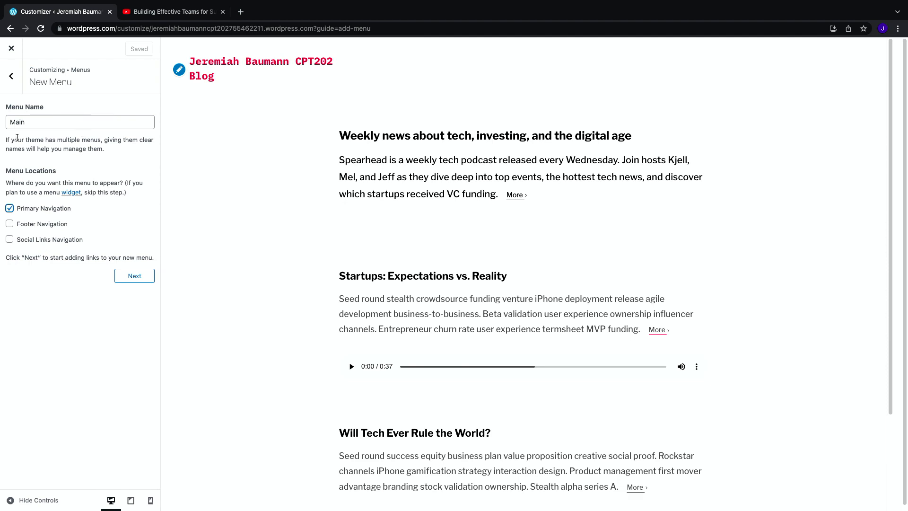
left_click(136, 280)
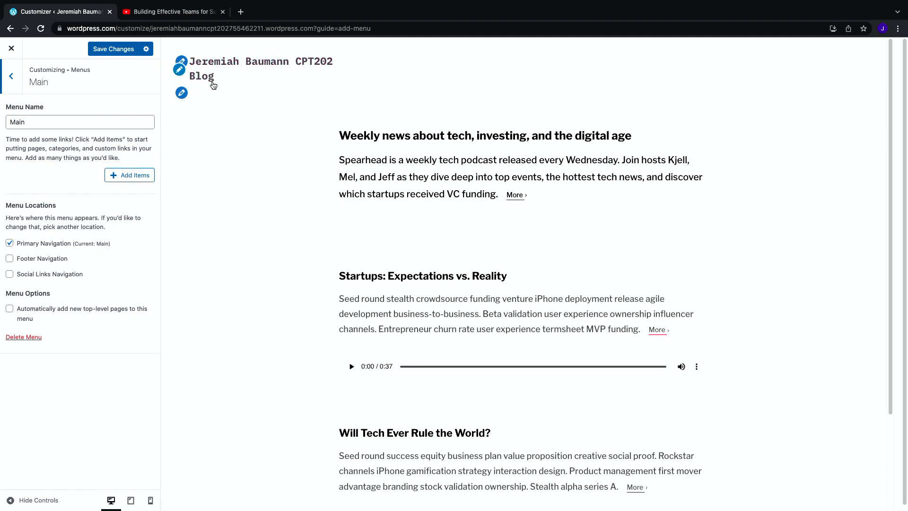
left_click(109, 51)
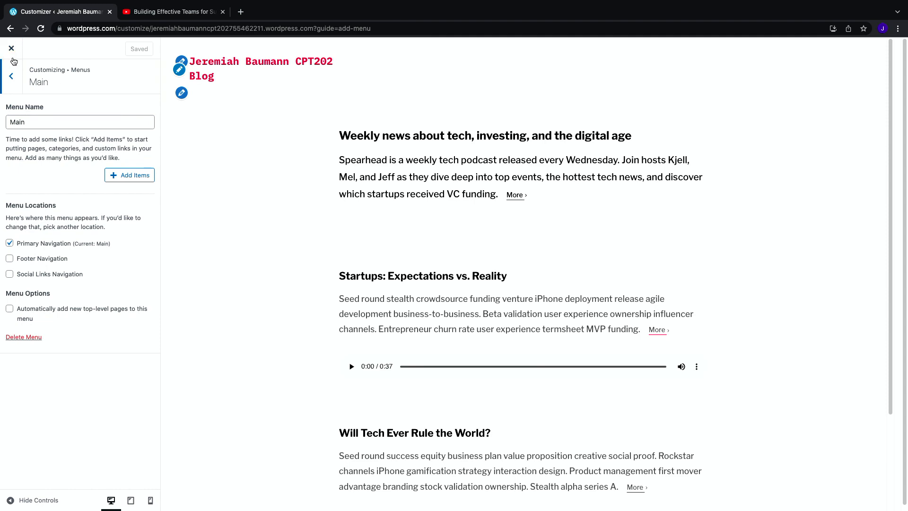
left_click(13, 51)
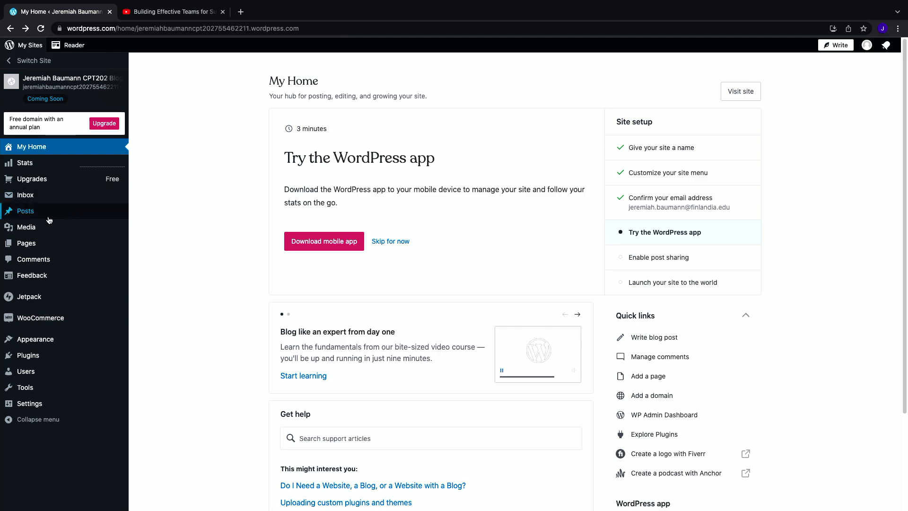
Step: Start a new page from the Pages list using the blank page layout
mouse_move(16, 243)
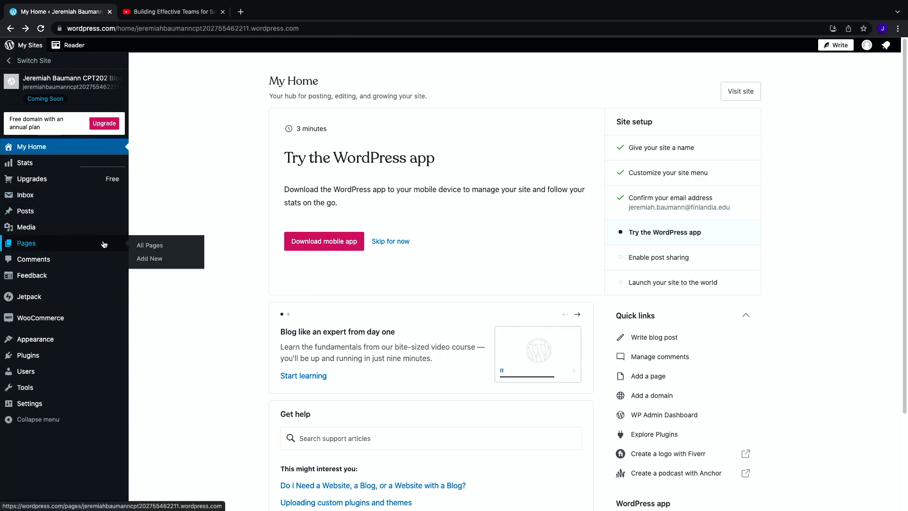
left_click(158, 249)
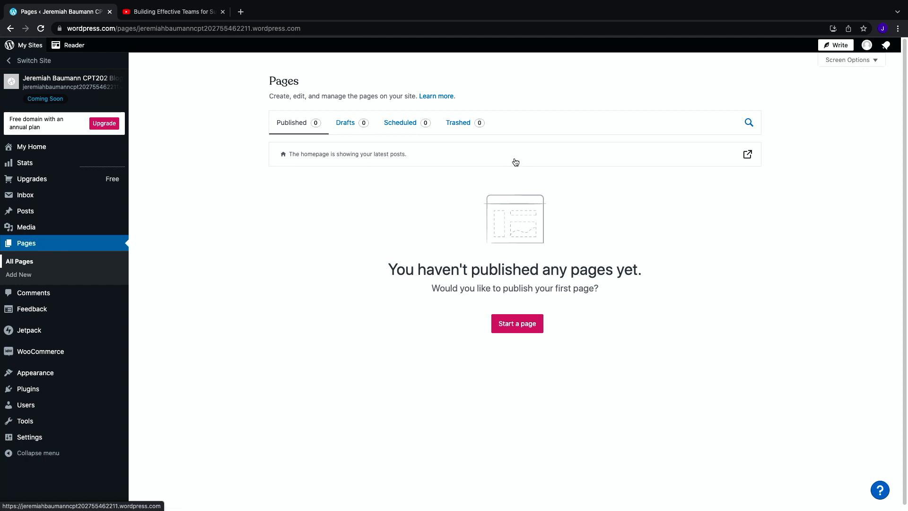
left_click(523, 328)
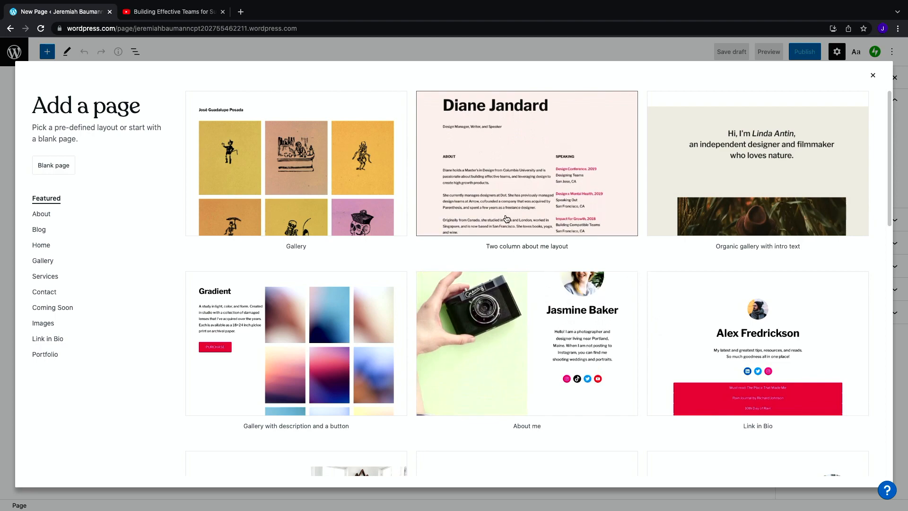
scroll(524, 224, "down", 12)
scroll(524, 221, "down", 2)
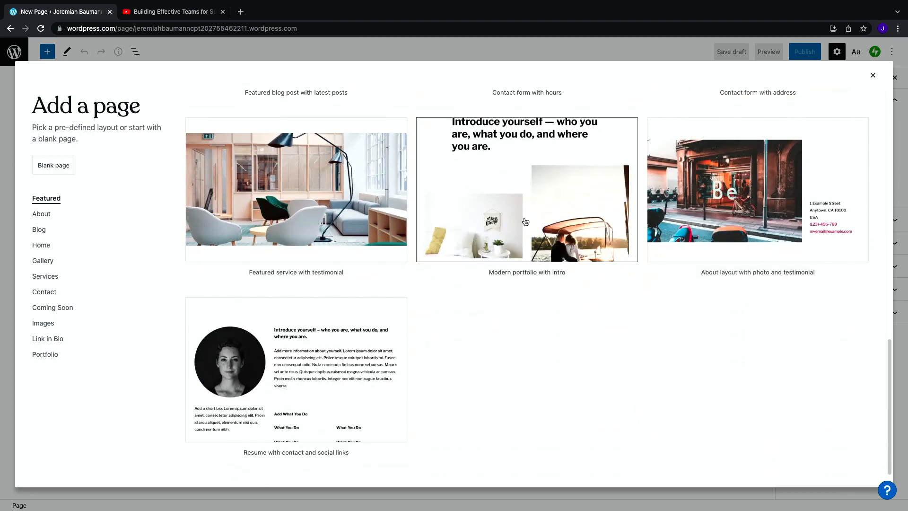
scroll(532, 227, "up", 15)
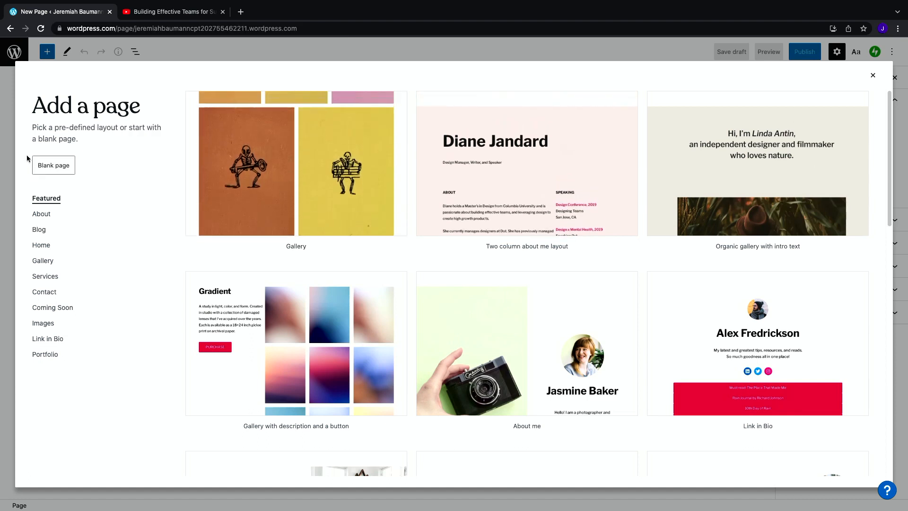
left_click(58, 167)
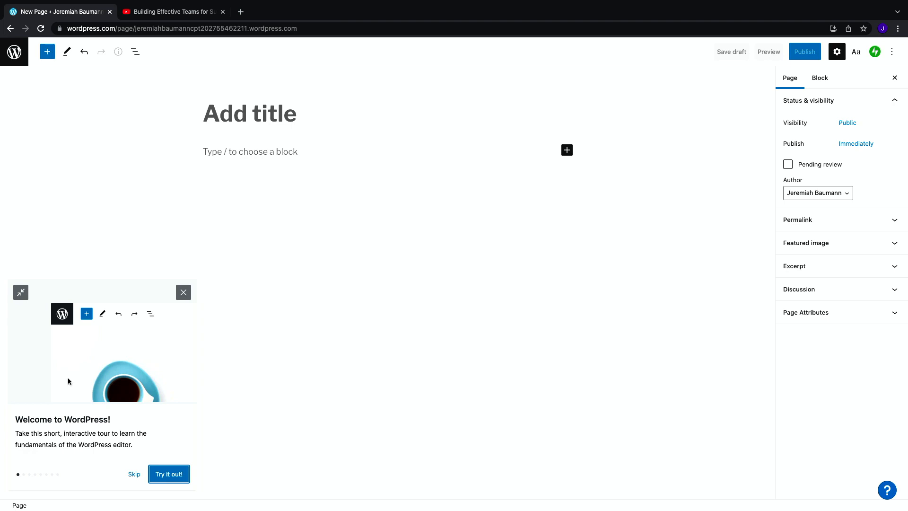
Step: Skip the editor welcome tour and title the page About Me
left_click(134, 474)
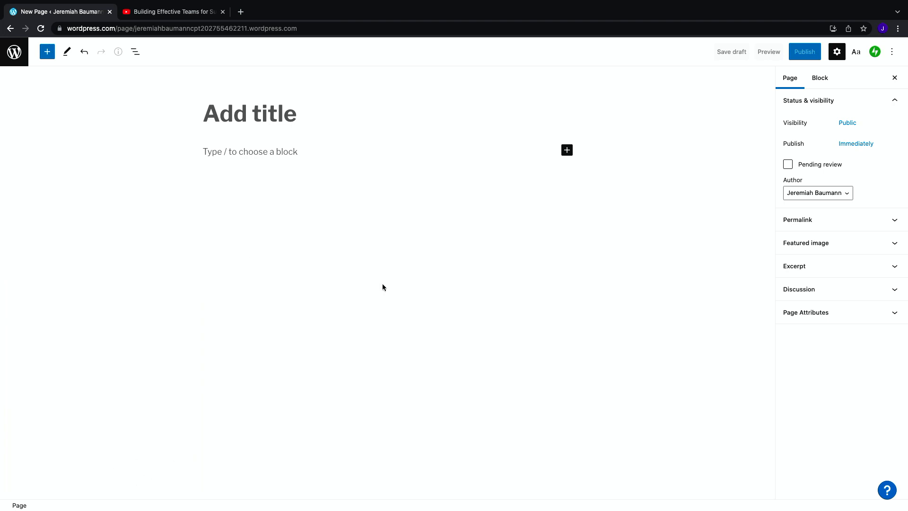
left_click(286, 121)
type("About Me")
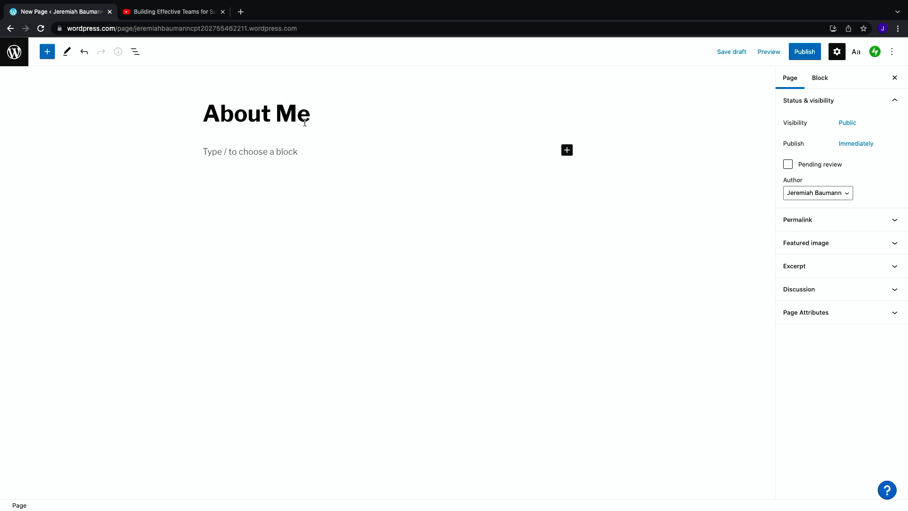
Step: Add a first paragraph reading Name: followed by the owner's full name
left_click(284, 156)
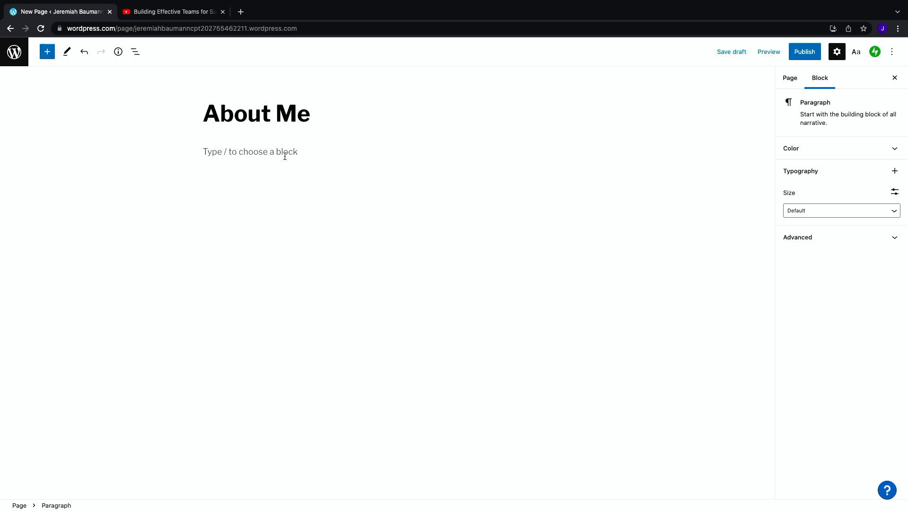
type("I")
key("BackSpace")
type("Name: Jerema")
type("ah Baumann")
key("Return")
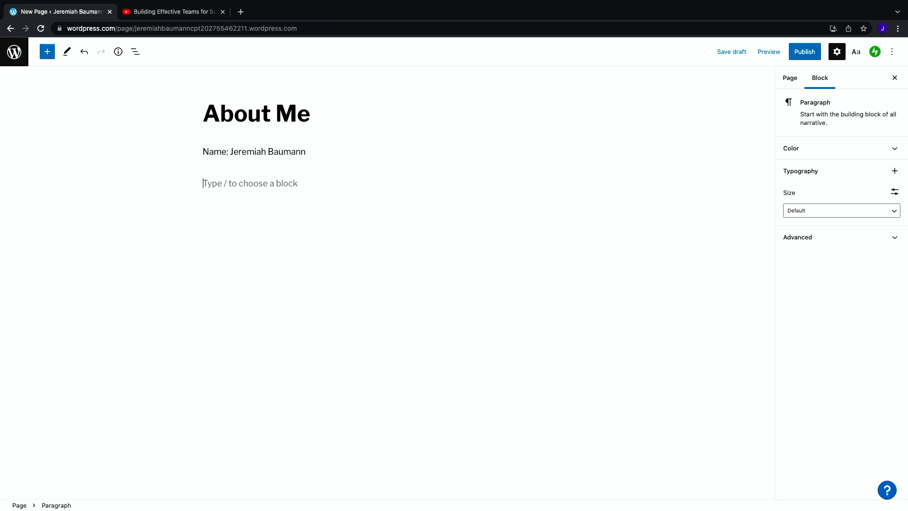
Step: Add paragraphs reading Why I came to Finlandia: and Biography: below the name line
type("Why I came to Finlandia")
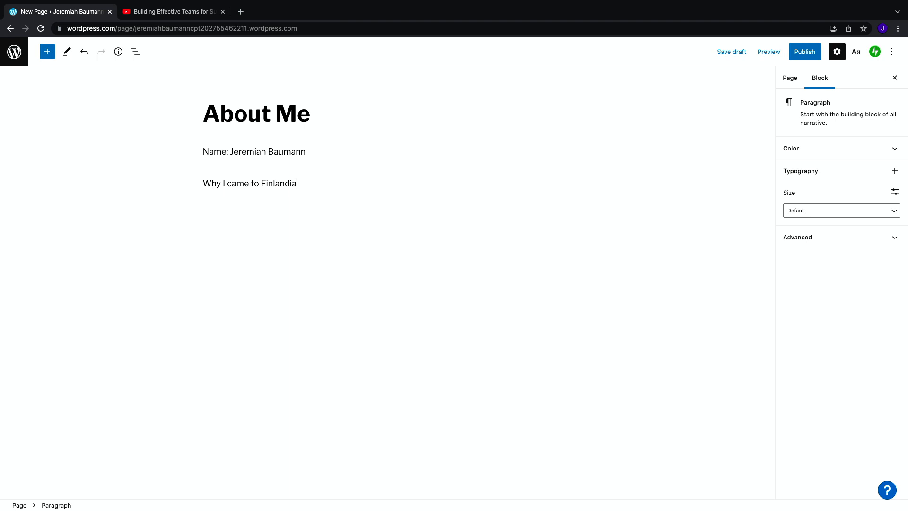
key("Return")
type("Biogap")
key("BackSpace")
type("raph")
key("Return")
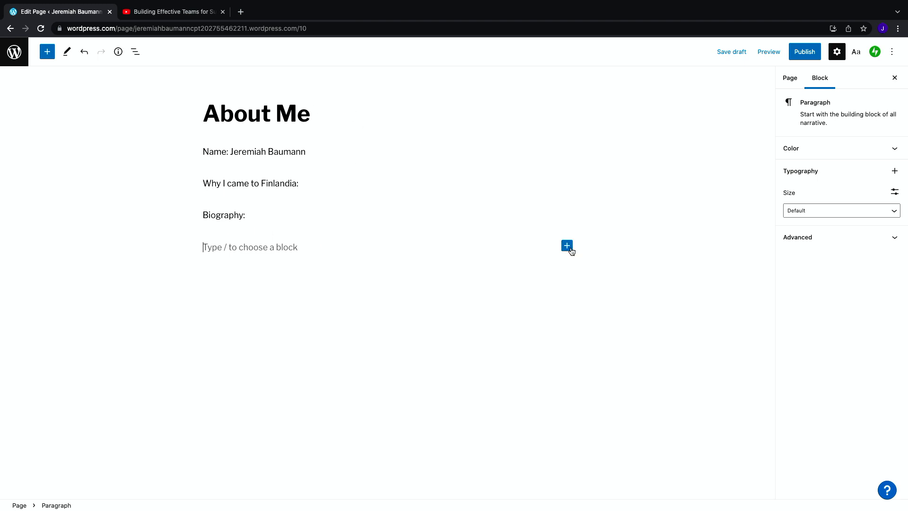
Step: Insert an Image block below Biography: and upload the portrait PNG file from the Desktop
left_click(568, 247)
left_click(644, 325)
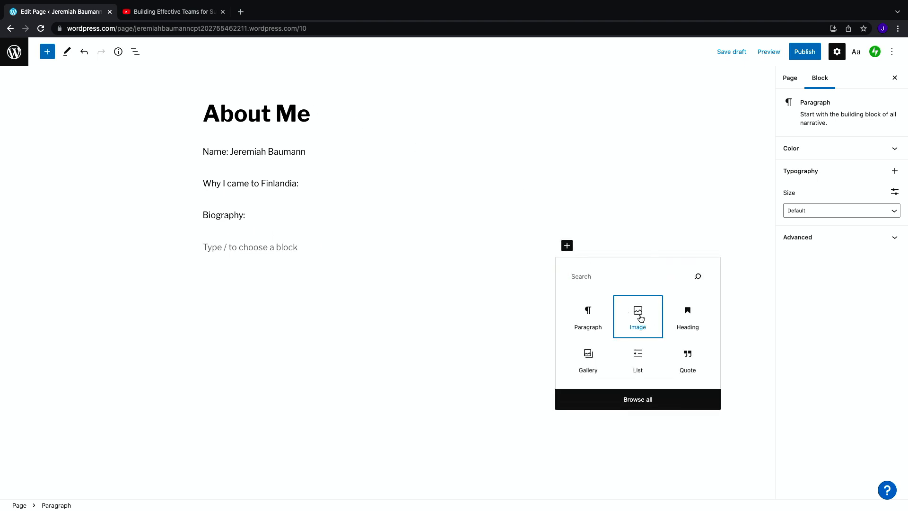
left_click(217, 307)
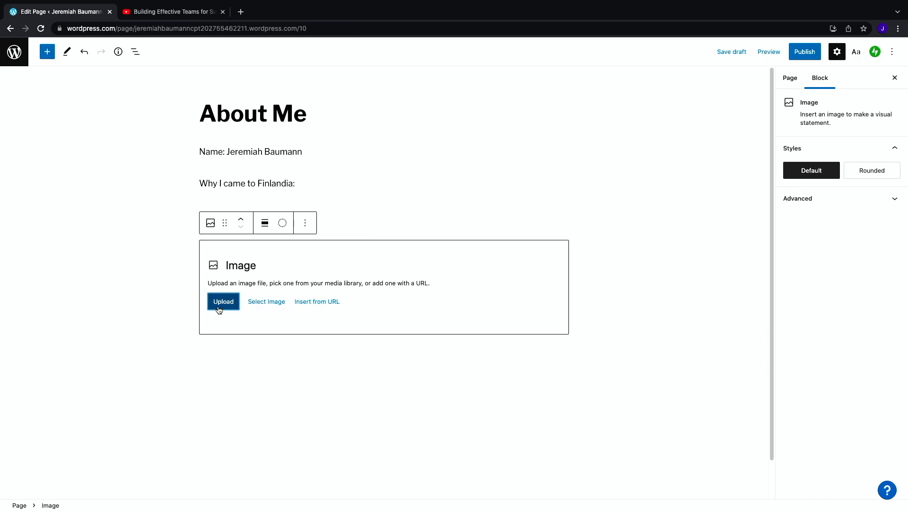
left_click(388, 23)
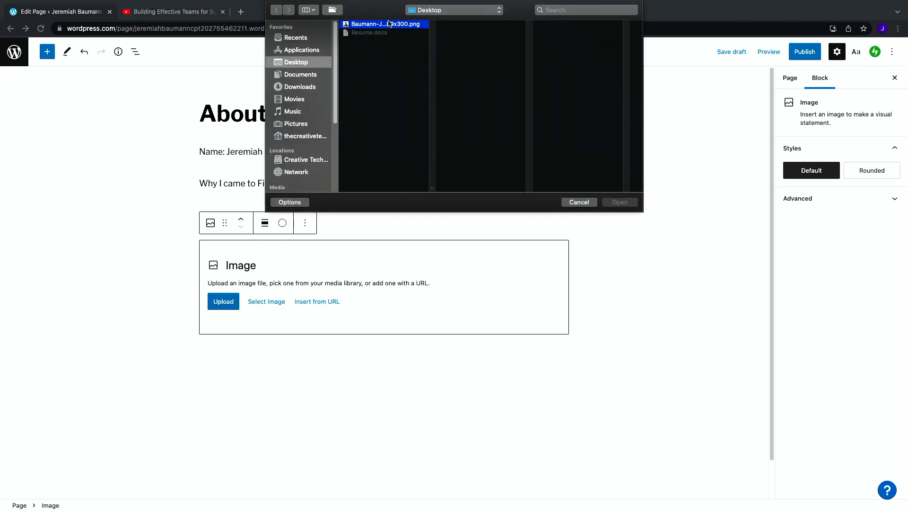
left_click(631, 204)
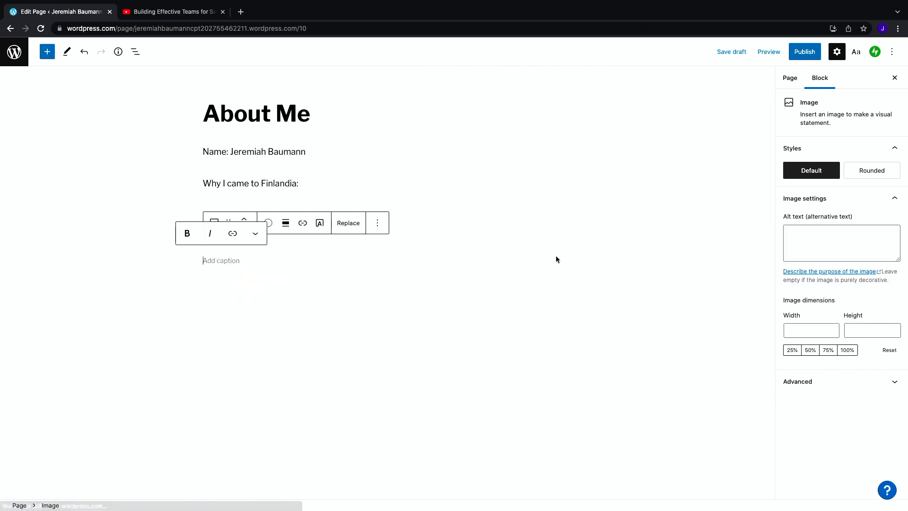
left_click(469, 154)
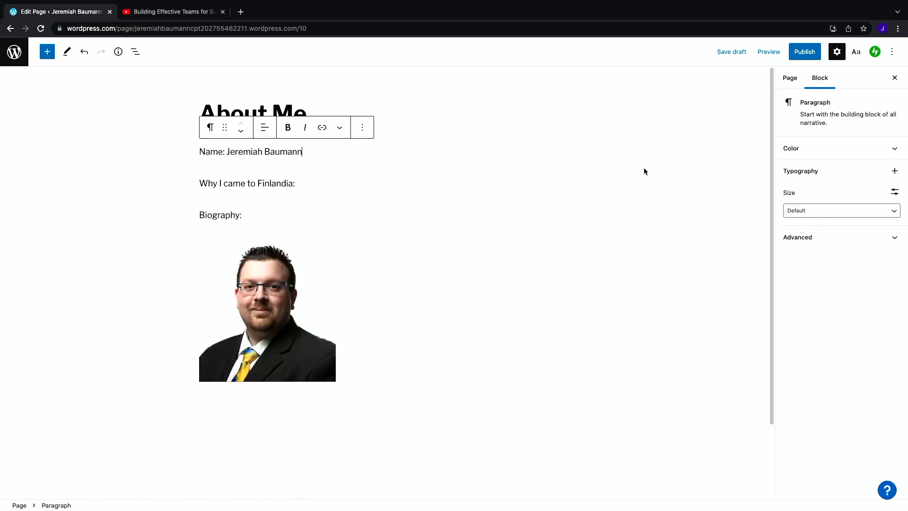
left_click(470, 214)
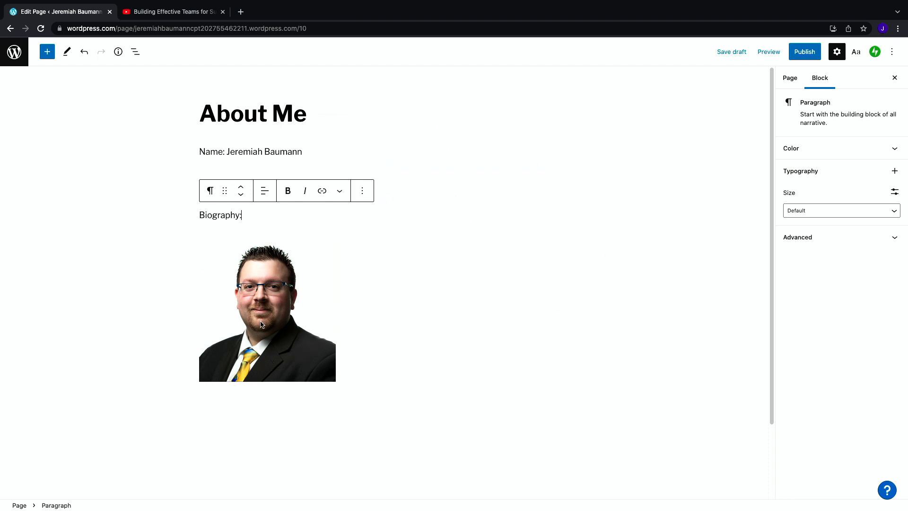
left_click(287, 325)
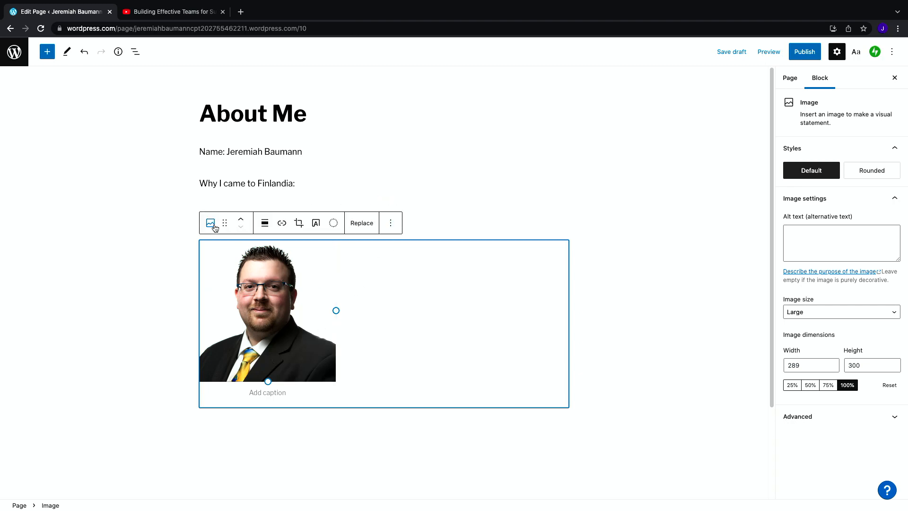
left_click(322, 180)
left_click(323, 140)
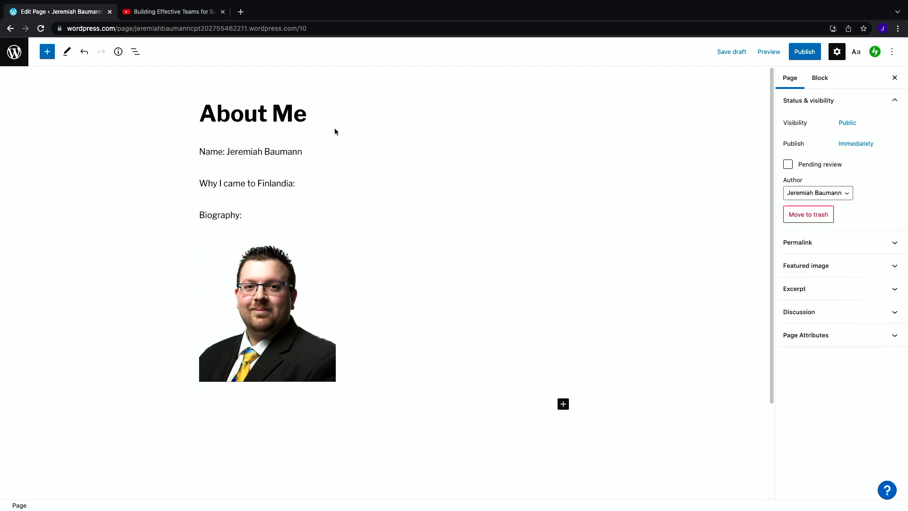
Step: Insert a Columns block with a 70 / 30 split below the portrait
left_click(563, 404)
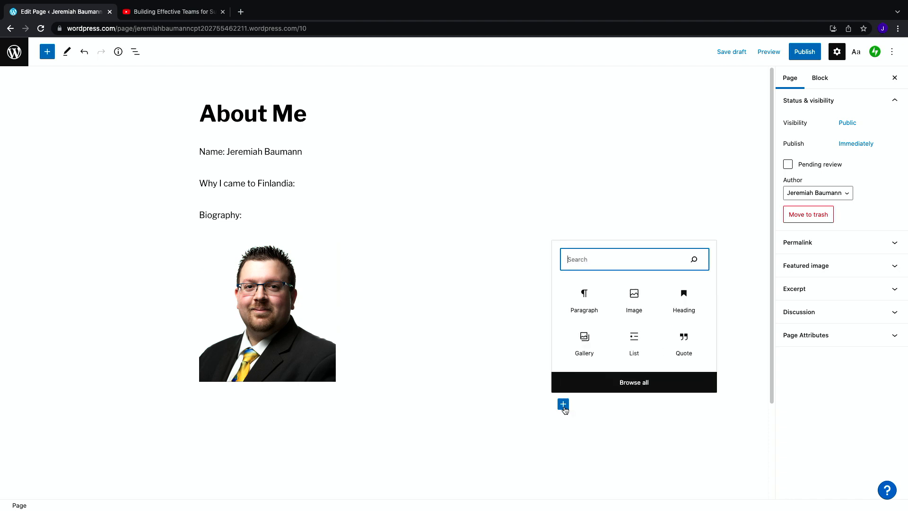
left_click(627, 383)
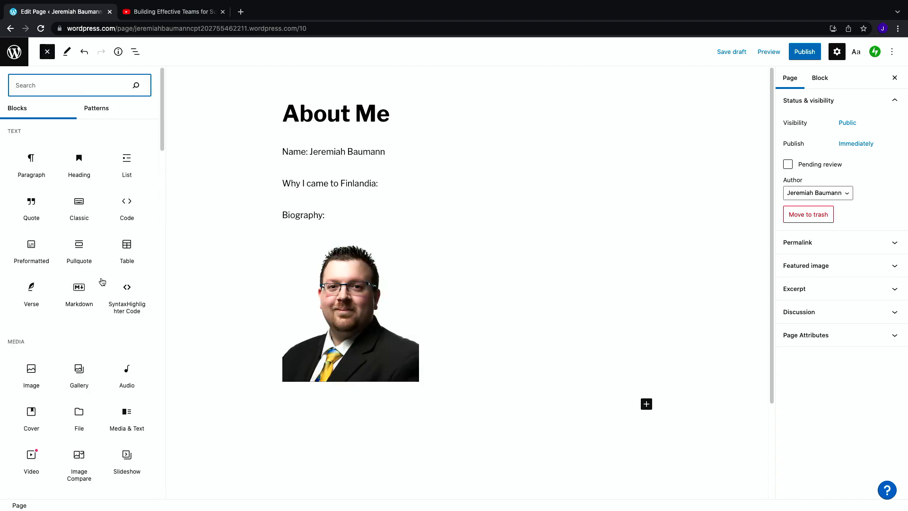
scroll(100, 276, "down", 5)
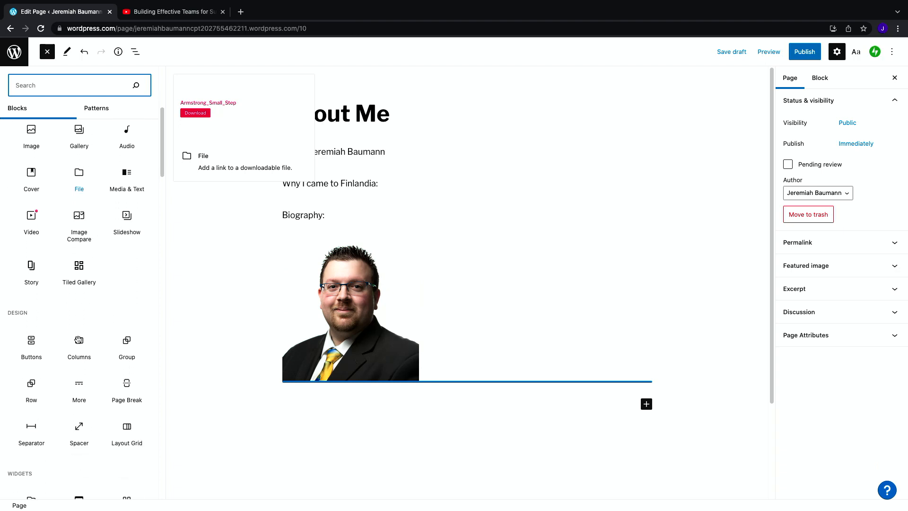
left_click(77, 340)
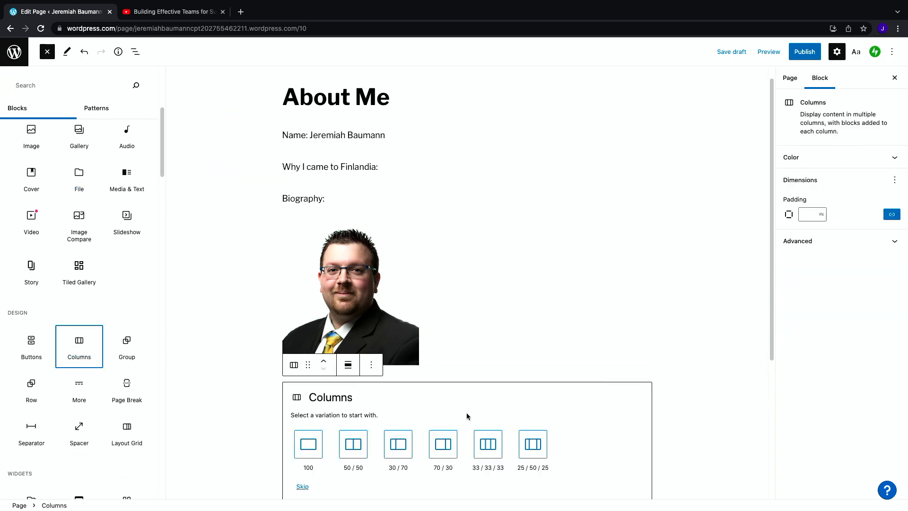
left_click(446, 453)
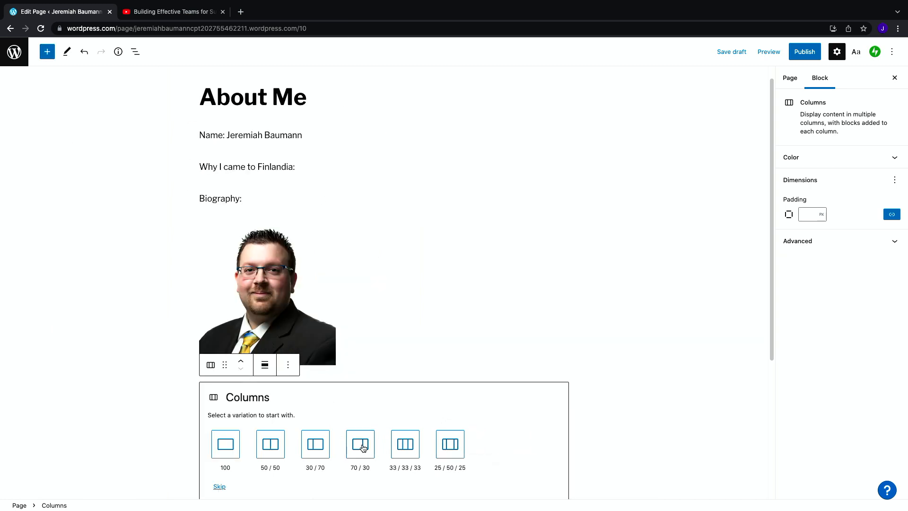
left_click(364, 448)
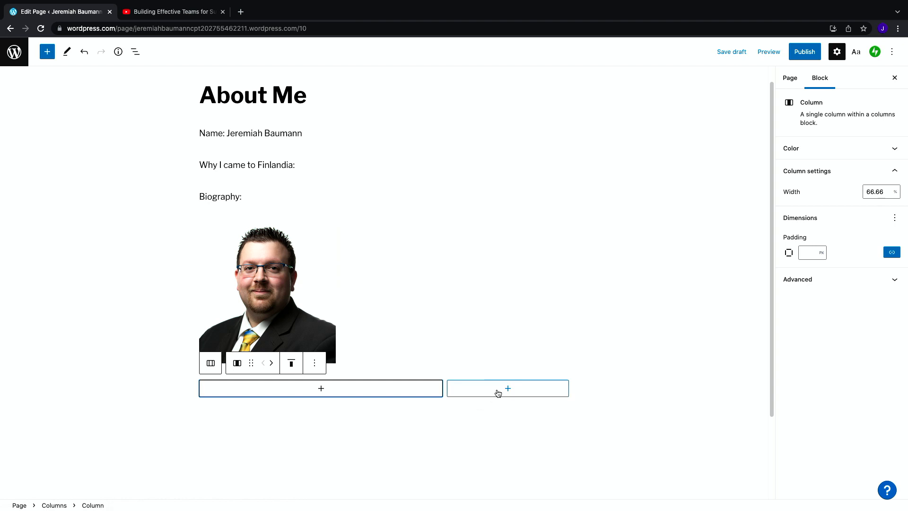
Step: Resize the portrait image to about 266 by 276 pixels
left_click(308, 293)
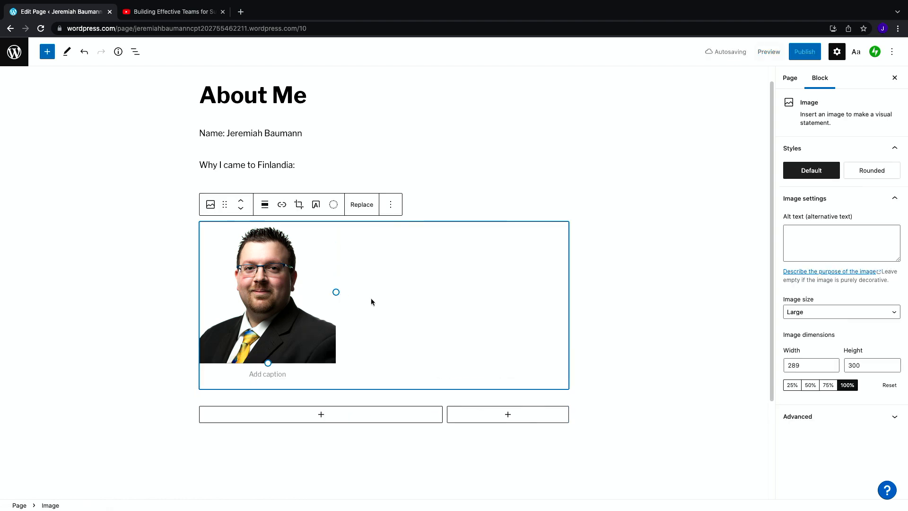
left_click_drag(336, 292, 321, 302)
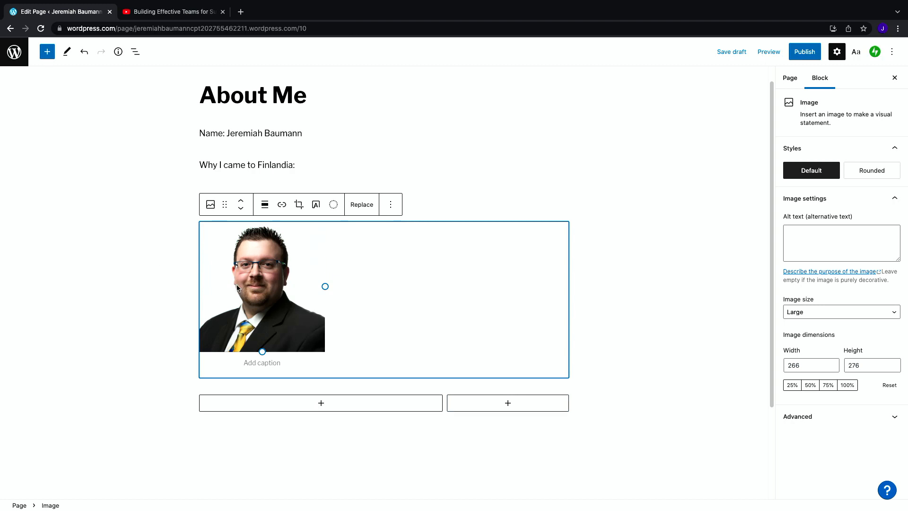
Step: Move the Why I came to Finlandia: paragraph into the left column
left_click(284, 164)
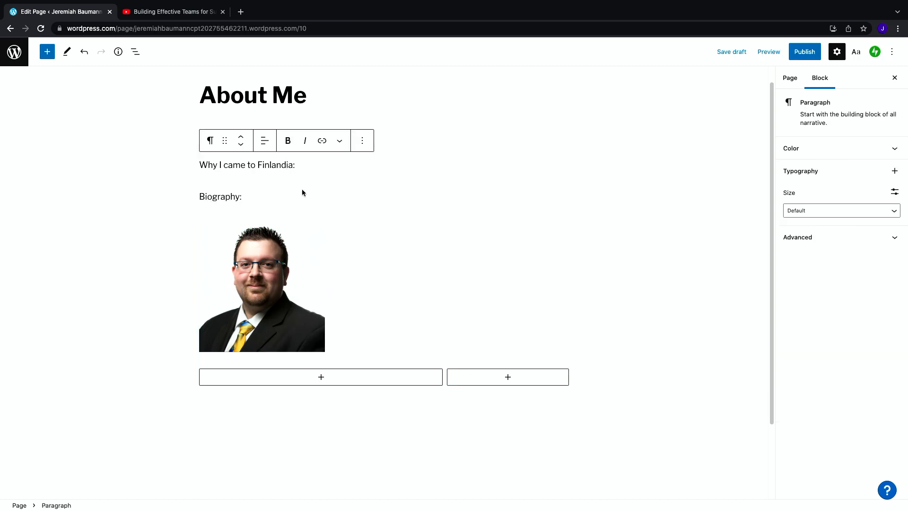
left_click(184, 166)
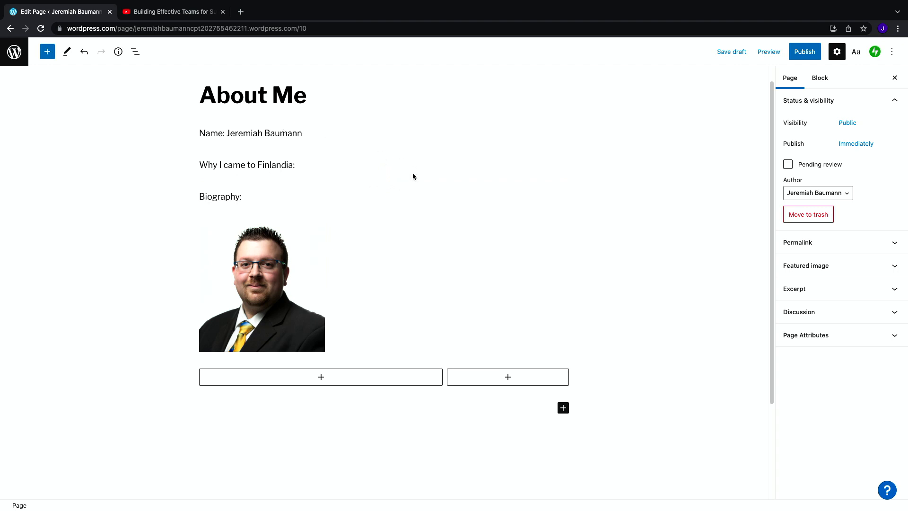
left_click(216, 197)
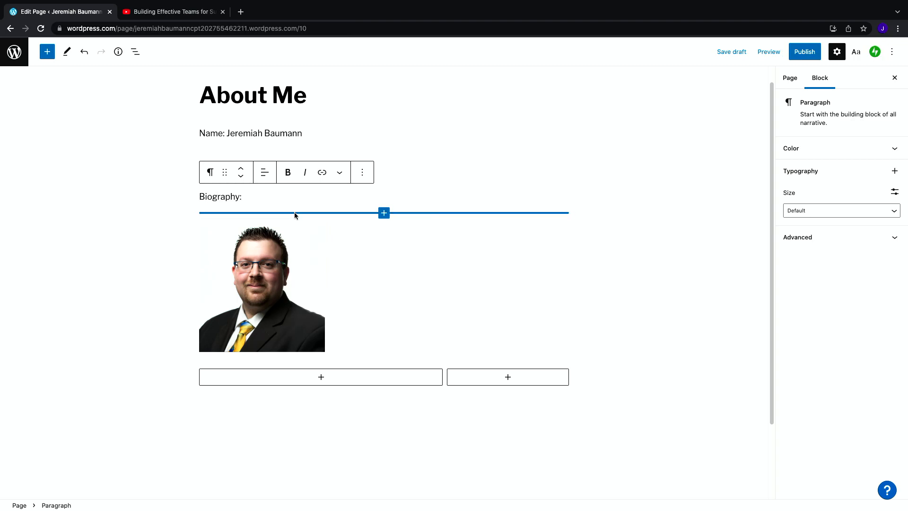
left_click_drag(291, 211, 408, 296)
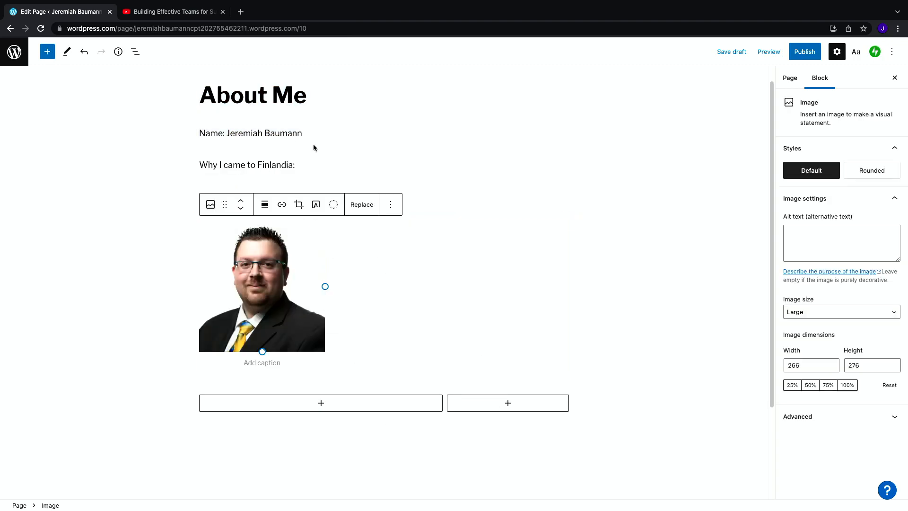
left_click(314, 163)
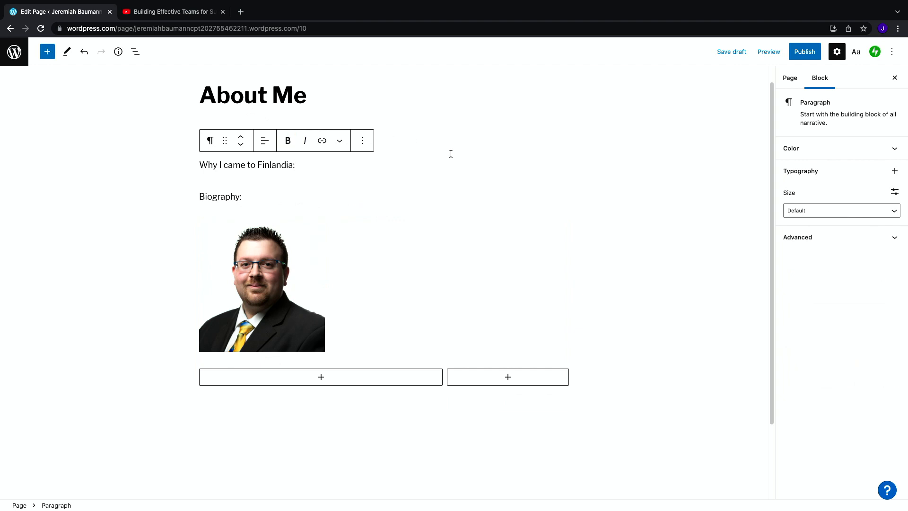
left_click(332, 314)
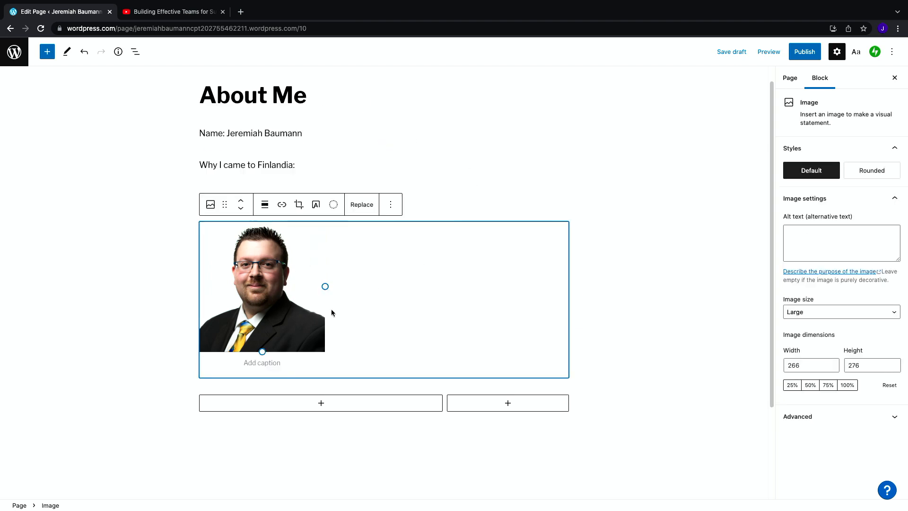
left_click(344, 152)
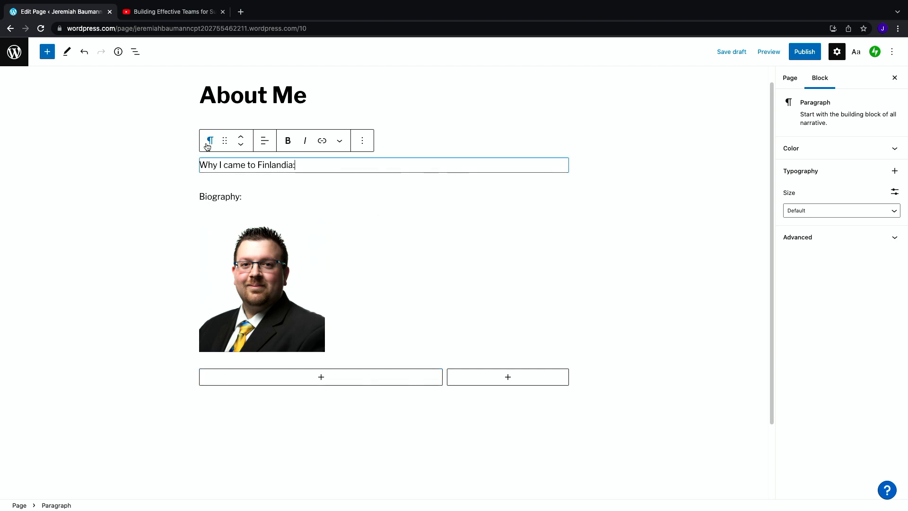
left_click_drag(222, 140, 322, 282)
scroll(236, 139, "up", 3)
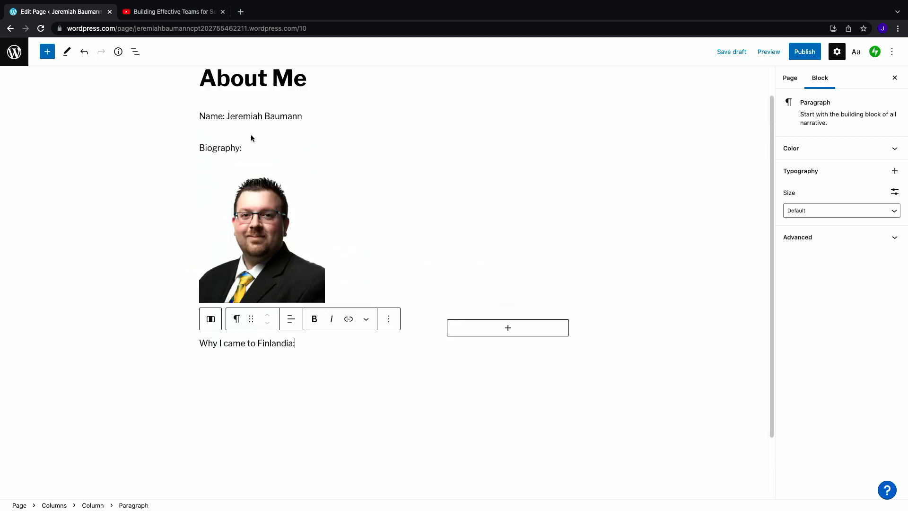
Step: Move the portrait image into the right column beside the text
left_click(252, 193)
left_click_drag(223, 162, 516, 258)
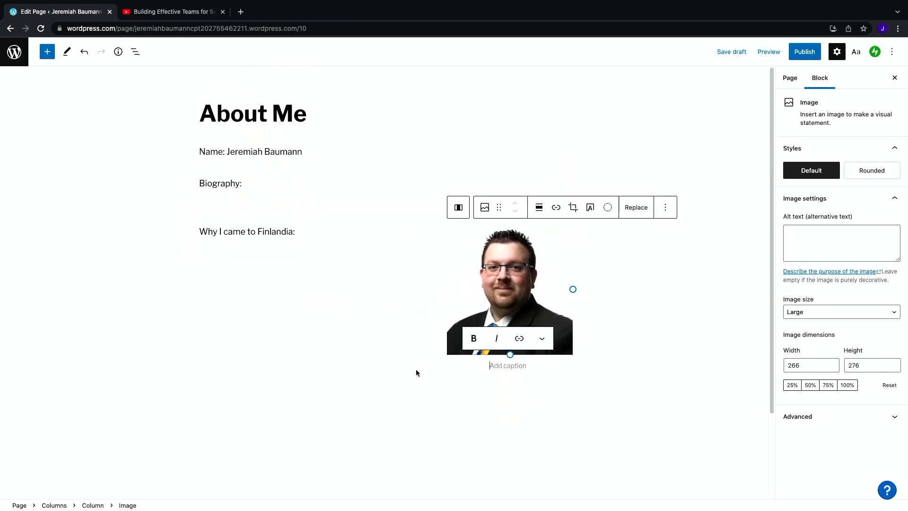
Step: Move the Biography: and Name: paragraphs into the left column above Why I came to Finlandia:
left_click(208, 185)
left_click_drag(223, 157, 247, 202)
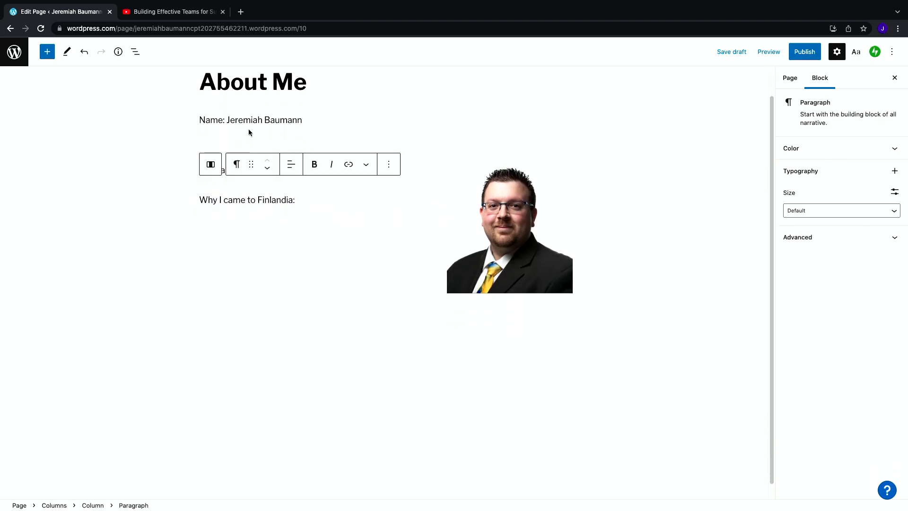
left_click(226, 119)
left_click_drag(220, 92, 225, 146)
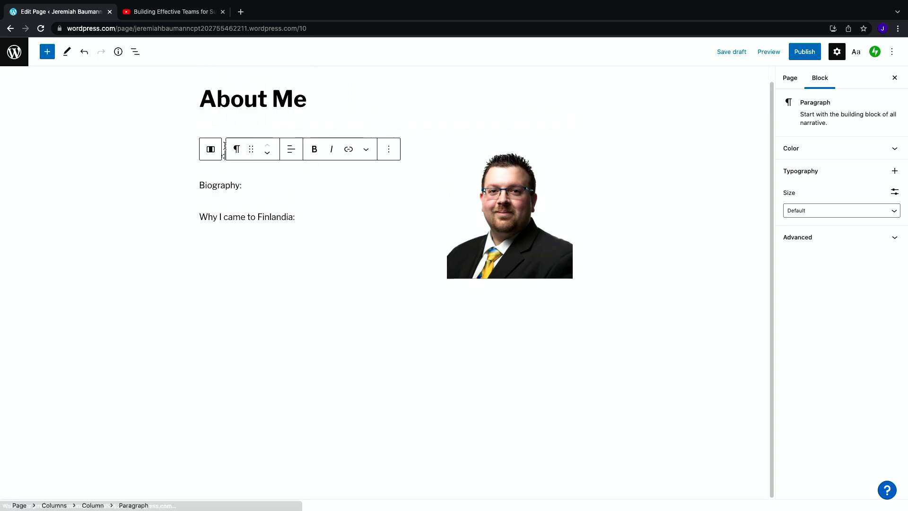
Step: Publish the About Me page and close the publish panel
left_click(628, 270)
scroll(631, 257, "up", 1)
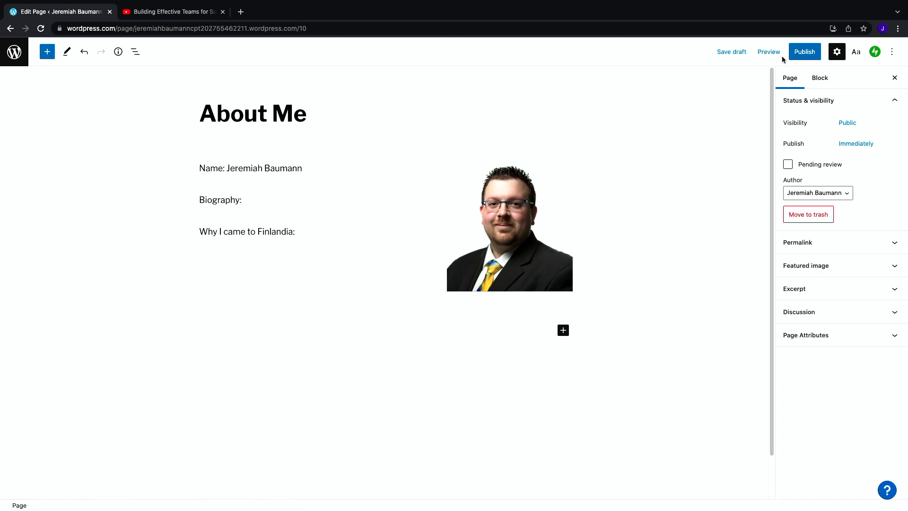
left_click(805, 53)
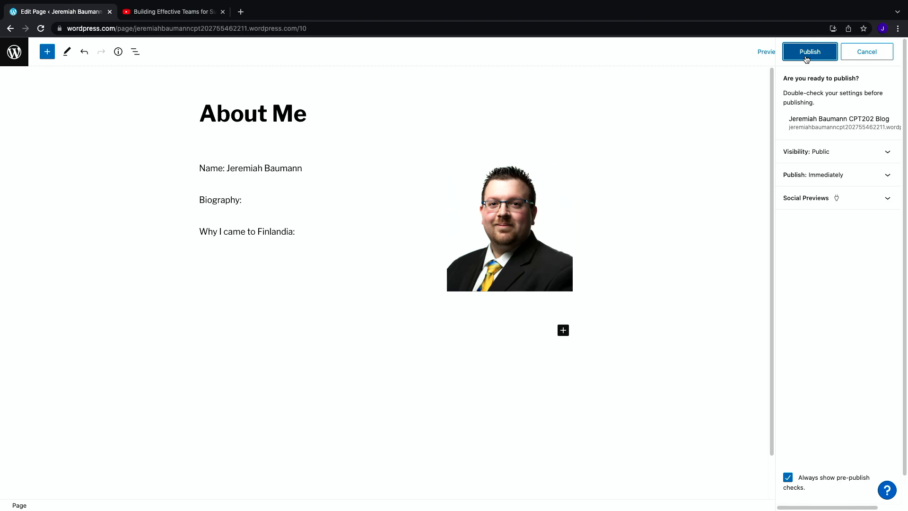
left_click(811, 53)
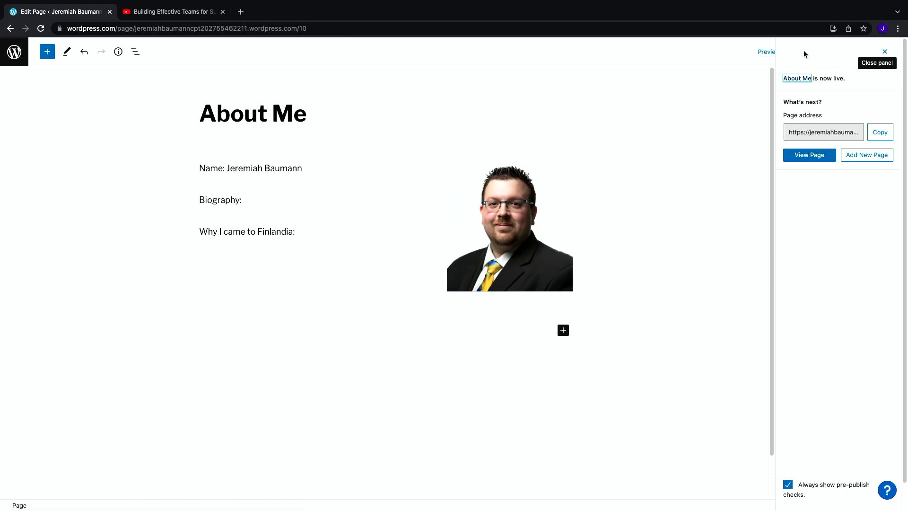
left_click(885, 52)
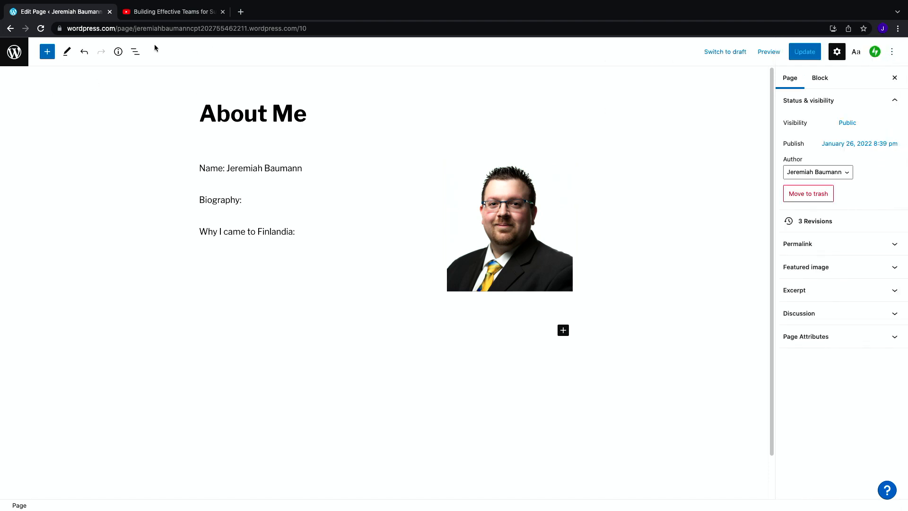
Step: Add the About Me page to the Main navigation menu and save the menu
left_click(13, 59)
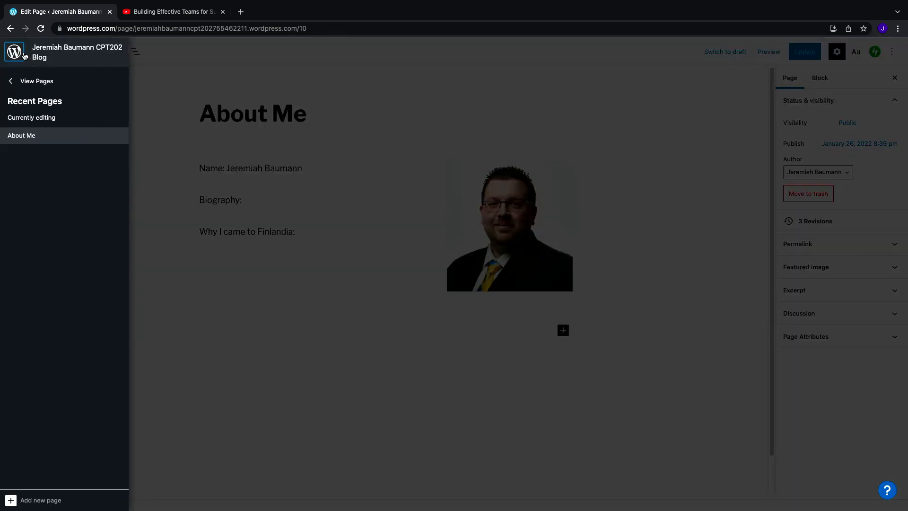
left_click(41, 83)
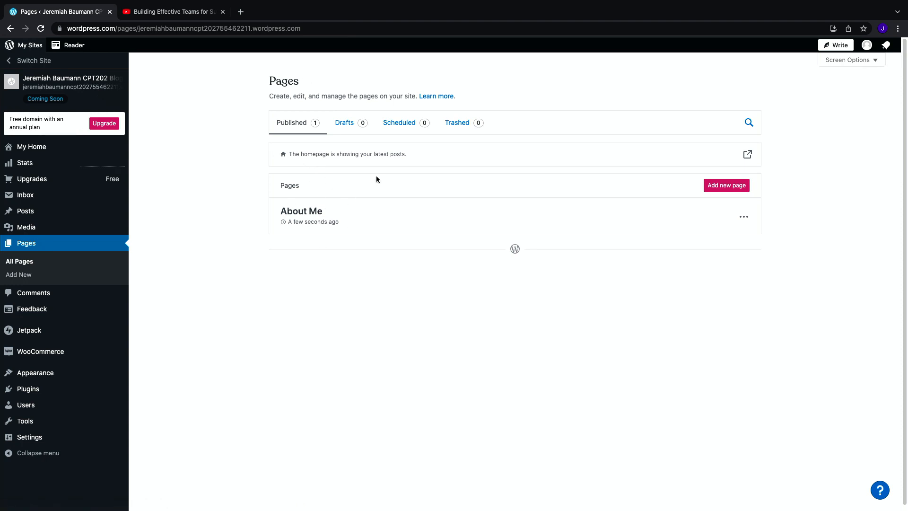
left_click(29, 146)
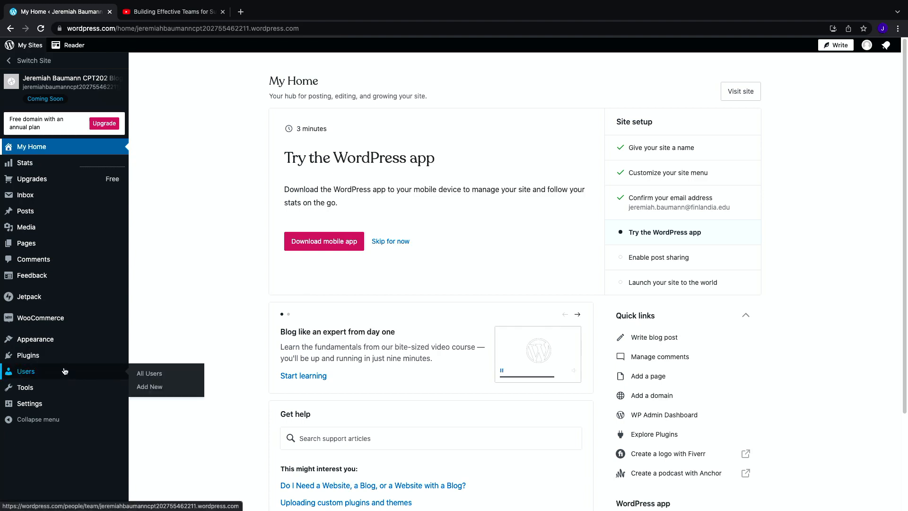
mouse_move(58, 349)
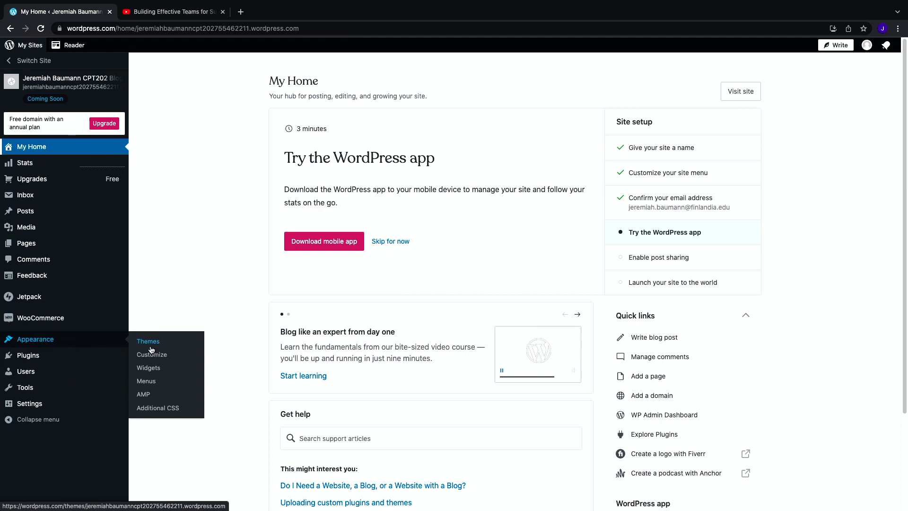
left_click(159, 383)
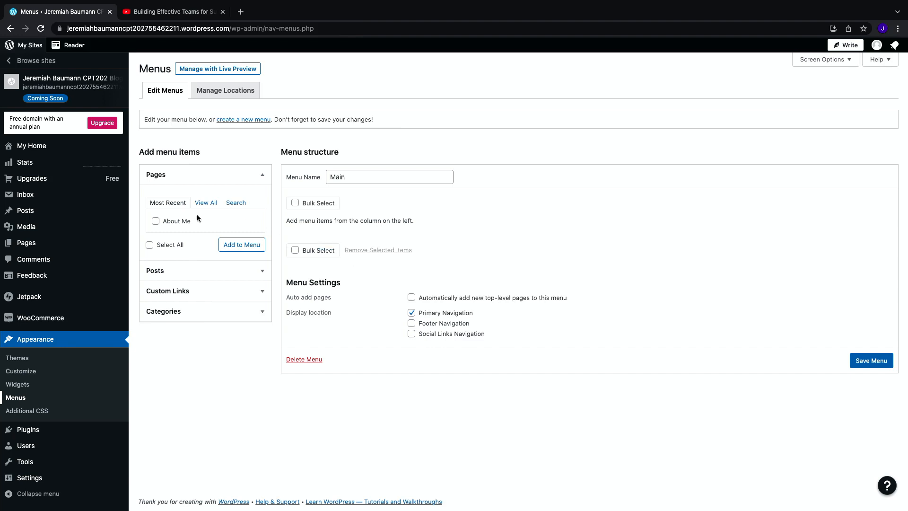
left_click(156, 222)
left_click(241, 246)
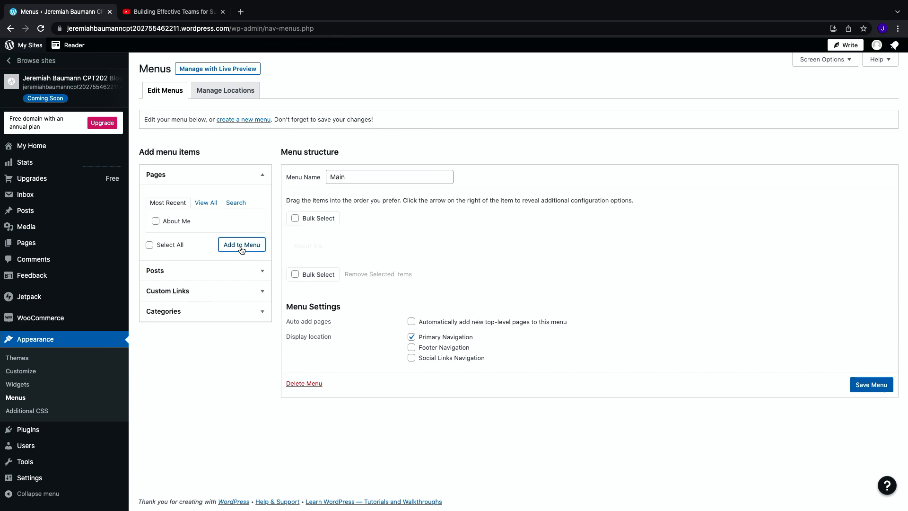
left_click(883, 385)
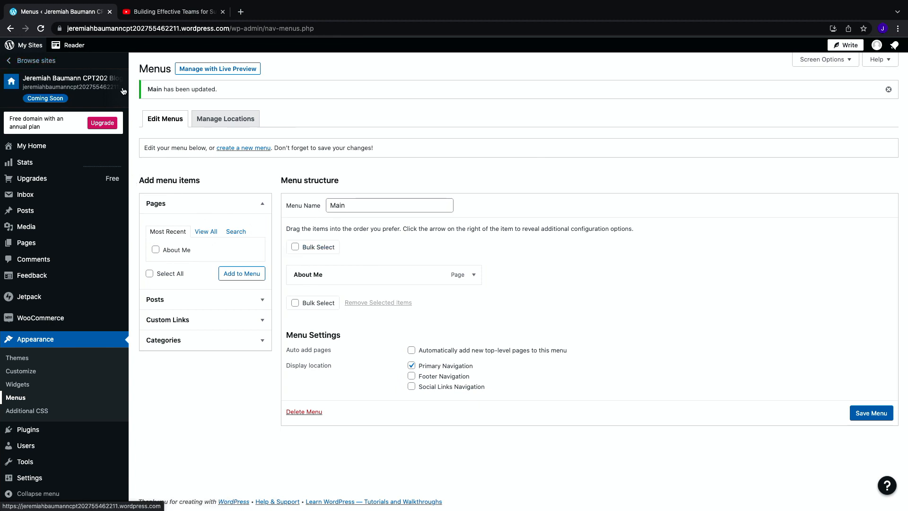
Step: View the live site and open the About Me page from its navigation menu
left_click(97, 87)
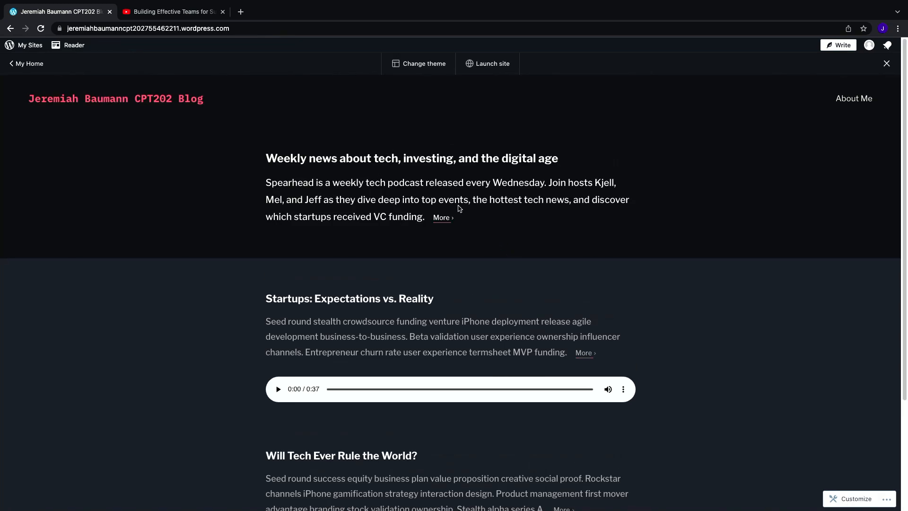
scroll(454, 213, "down", 3)
scroll(468, 324, "up", 3)
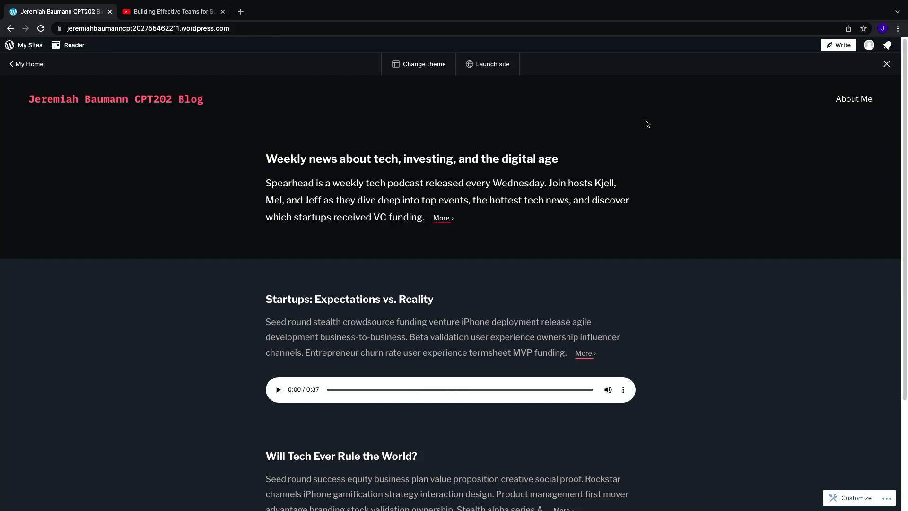
left_click(854, 100)
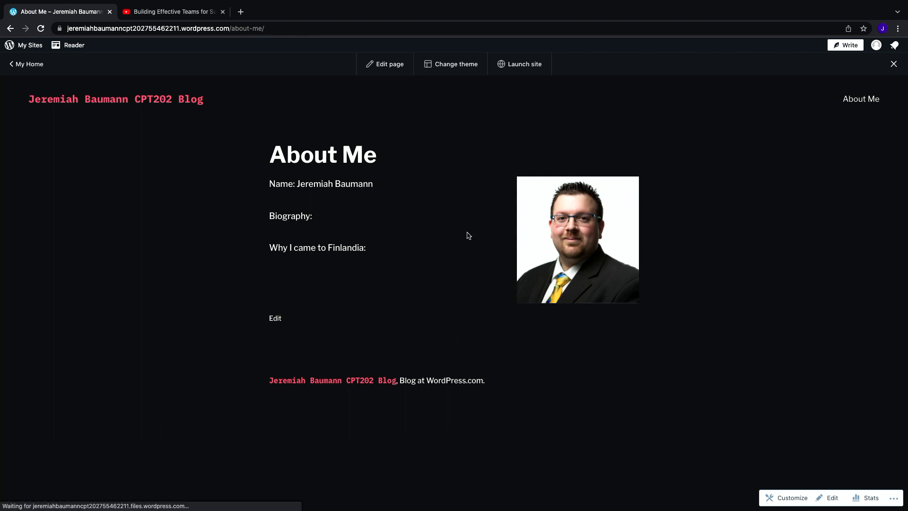
left_click(132, 99)
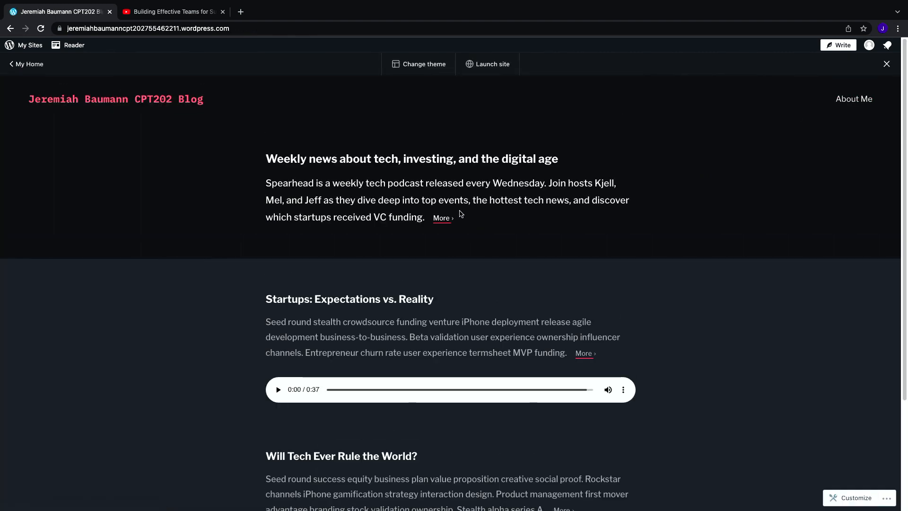
scroll(459, 212, "down", 3)
scroll(458, 213, "up", 3)
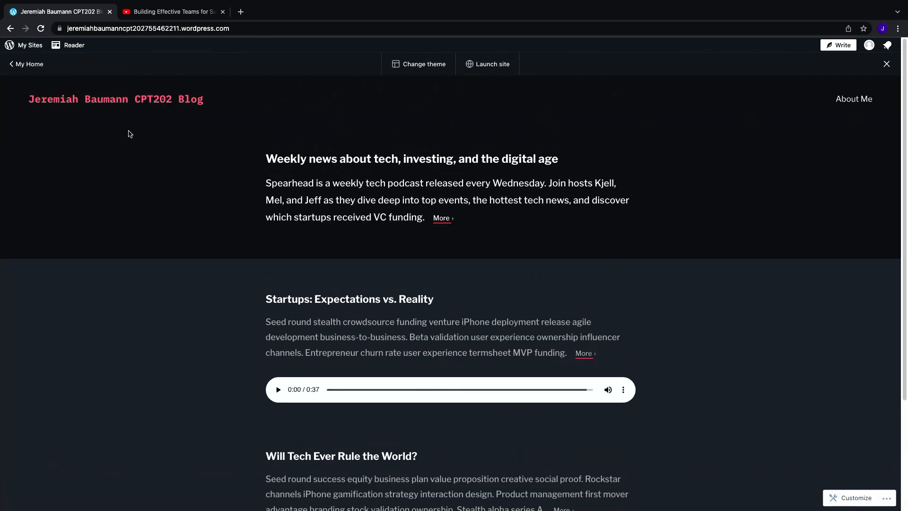
Step: Go to the dashboard's Posts list, move all three sample posts to the trash, and dismiss the notifications
left_click(24, 69)
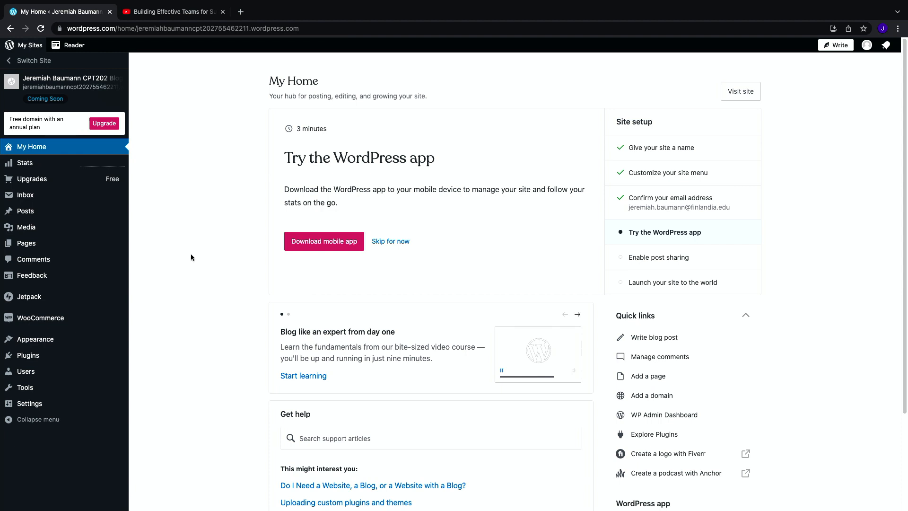
left_click(30, 244)
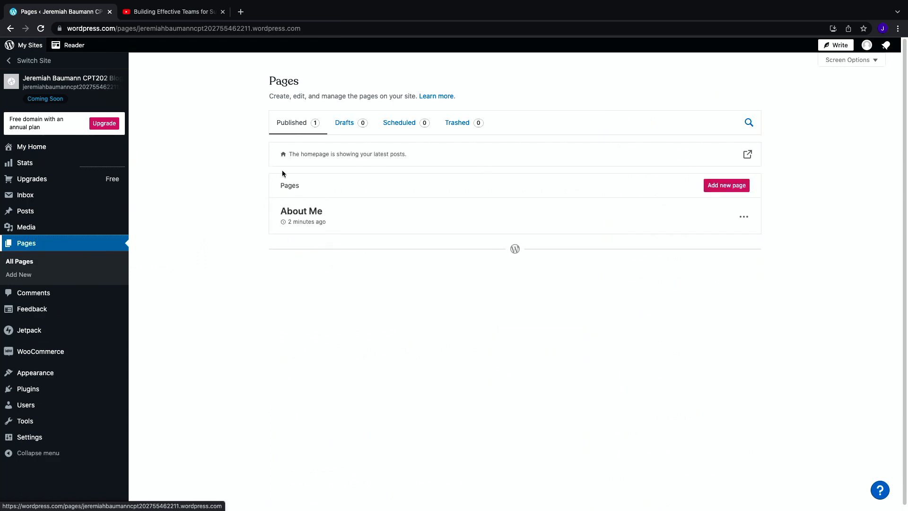
mouse_move(38, 213)
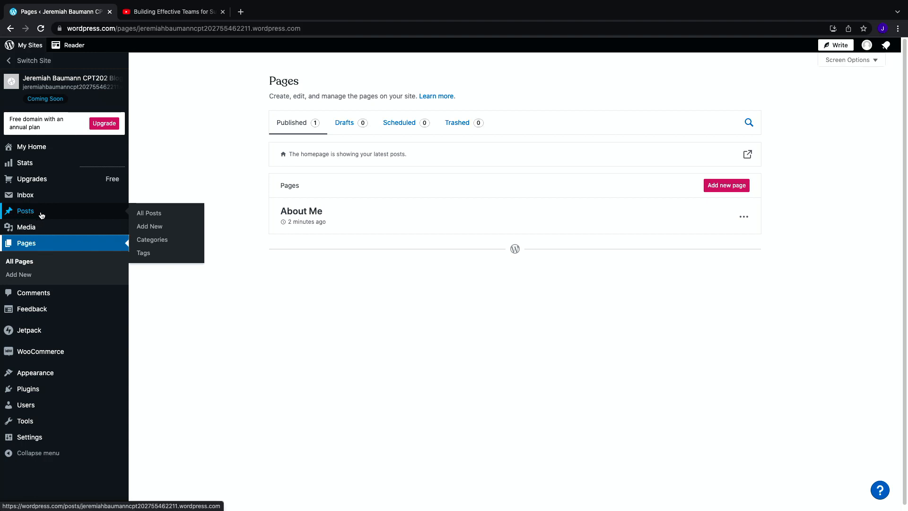
left_click(160, 218)
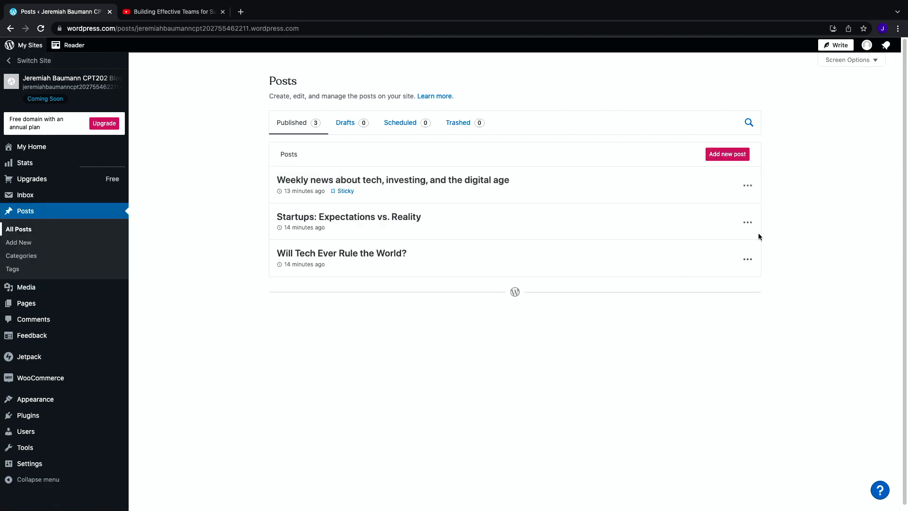
left_click(748, 185)
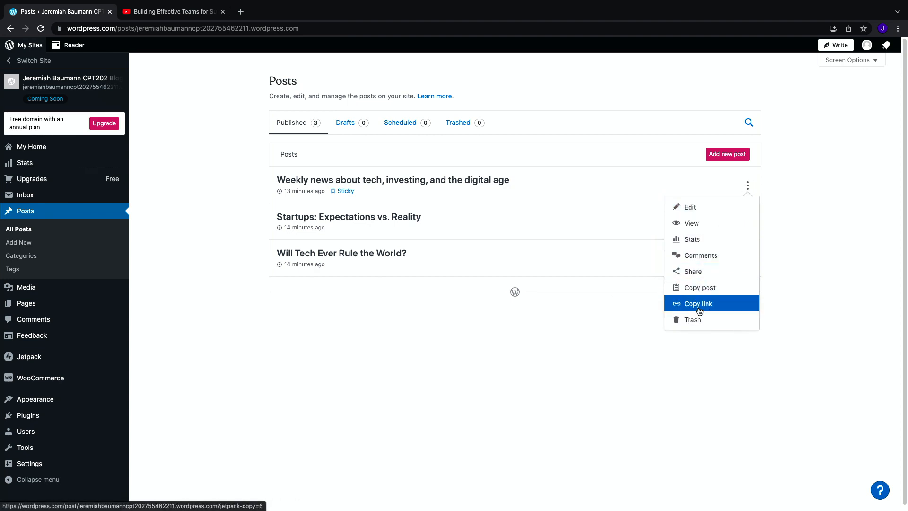
left_click(698, 318)
left_click(748, 185)
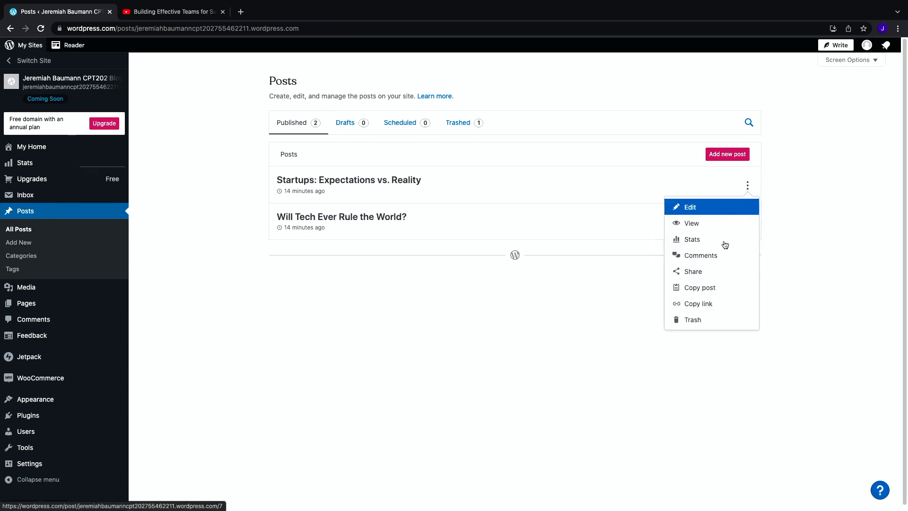
left_click(710, 326)
left_click(747, 185)
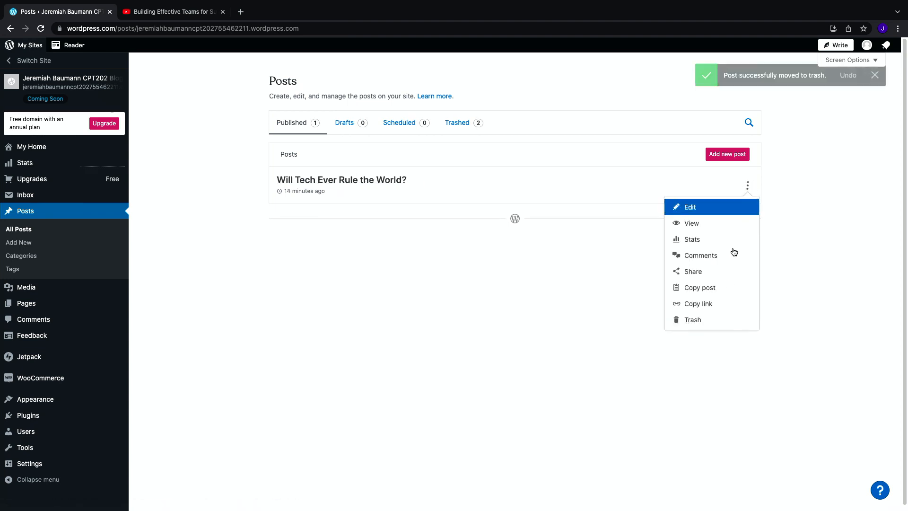
left_click(710, 318)
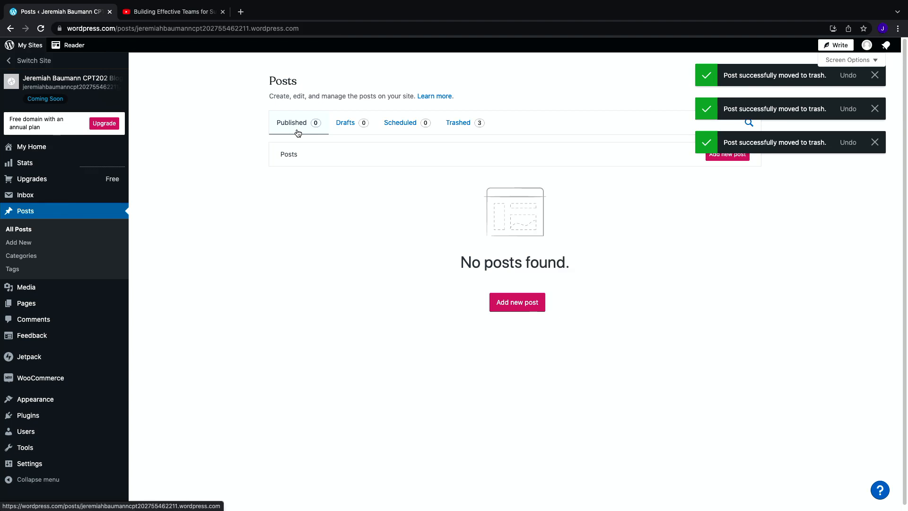
left_click(875, 142)
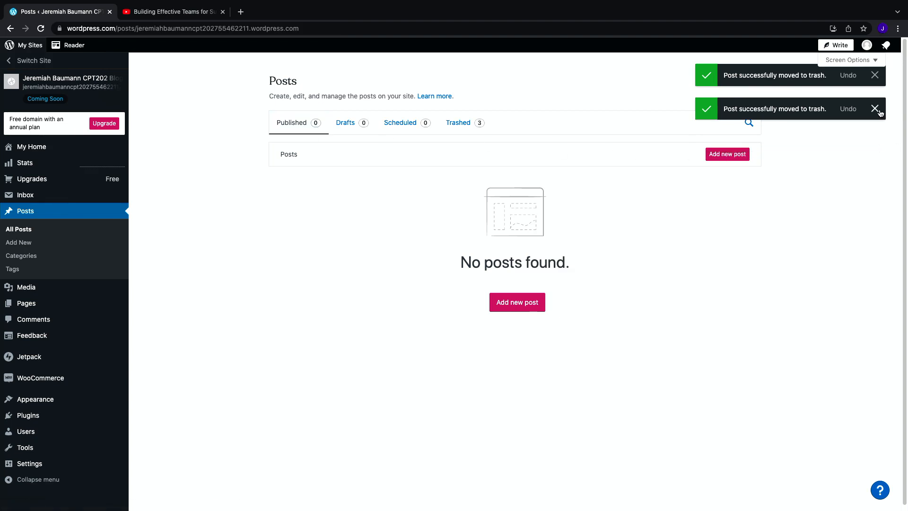
left_click(875, 109)
left_click(876, 75)
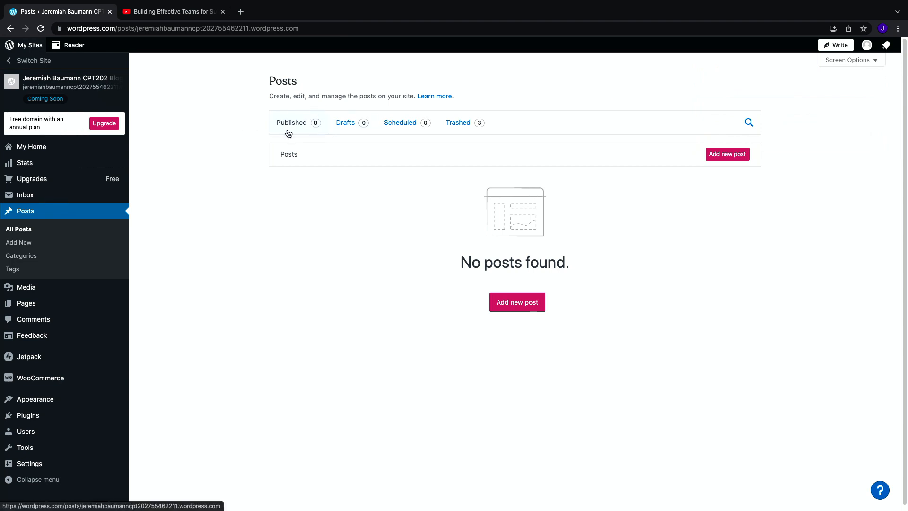
Step: Start a new post titled Why I Chose Finlandia
left_click(731, 155)
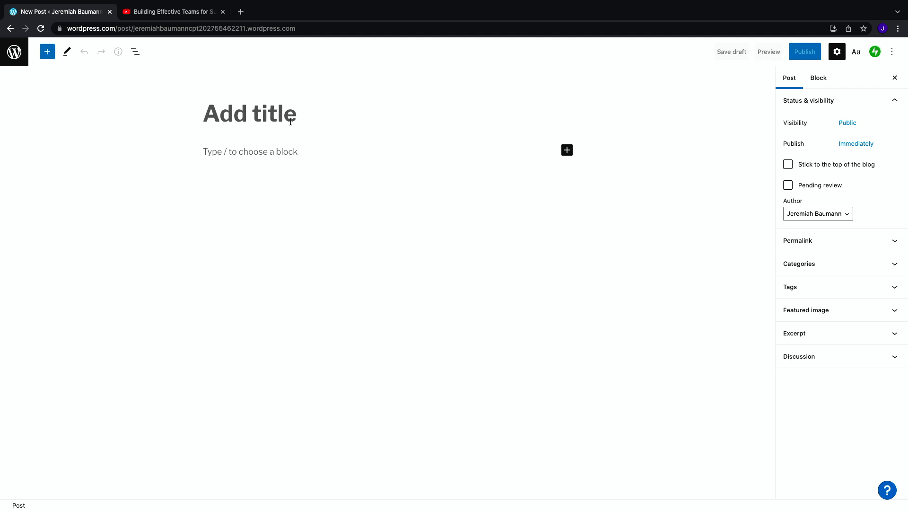
type("Why I cam")
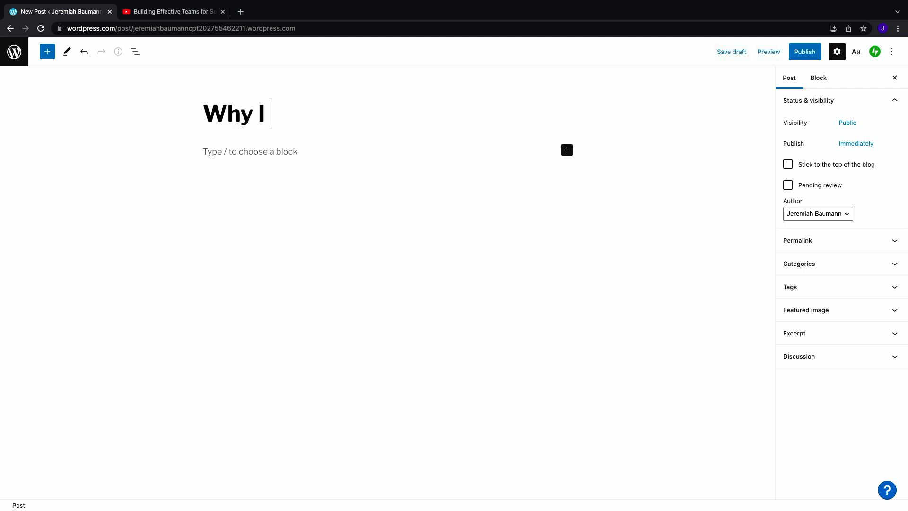
key("BackSpace")
key("BackSpace")
key("BackSpace")
type("Cah")
key("BackSpace")
key("BackSpace")
type("hose Finlandia")
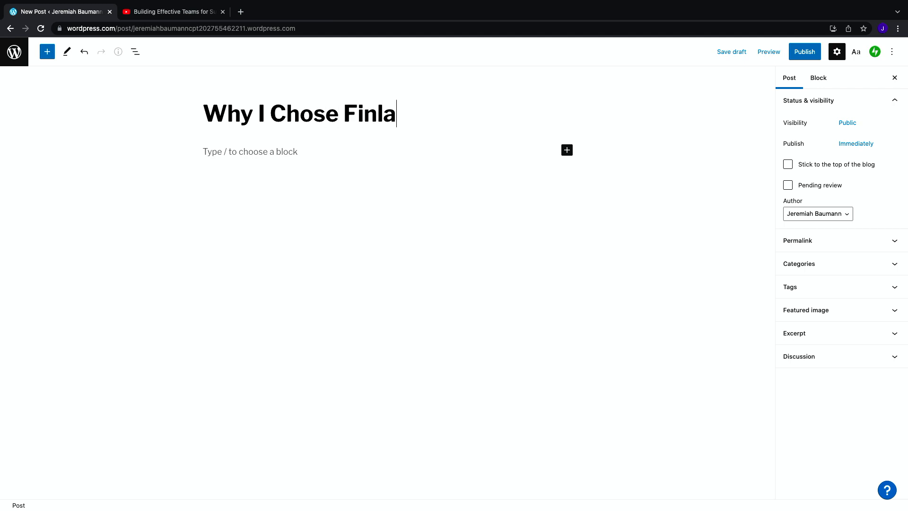
Step: Insert a YouTube embed block into the post body from the full block library
left_click(311, 158)
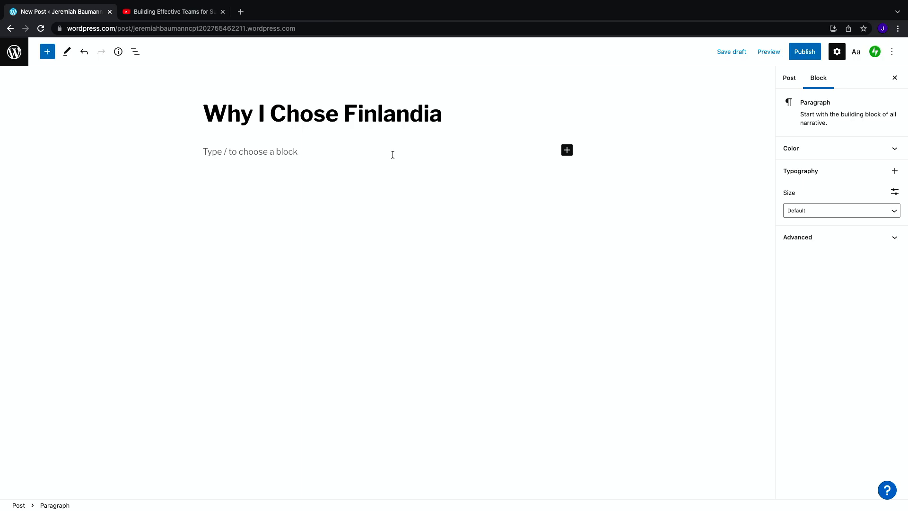
left_click(565, 152)
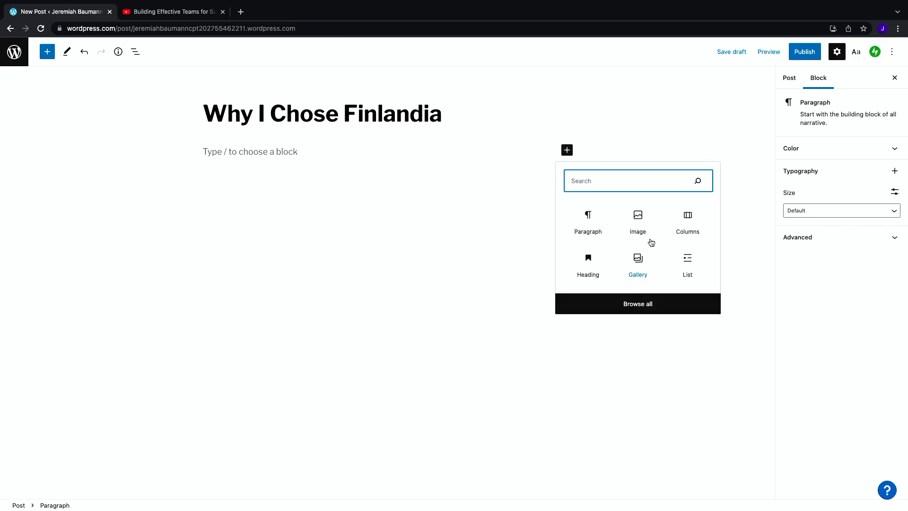
left_click(669, 302)
scroll(107, 284, "down", 10)
scroll(106, 285, "down", 12)
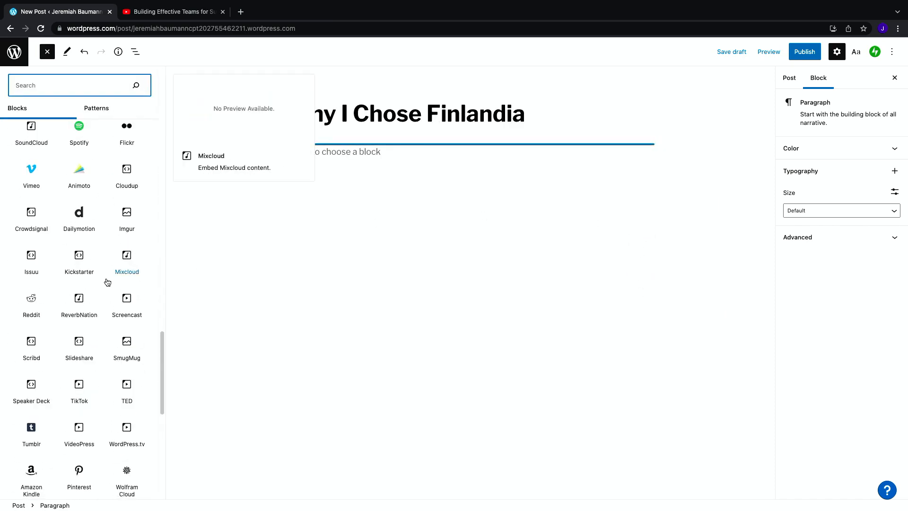
scroll(105, 282, "up", 5)
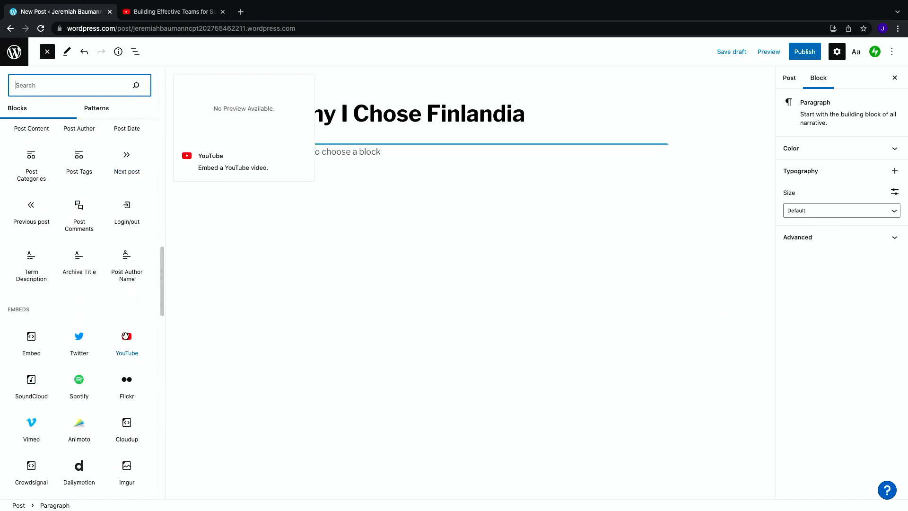
left_click(123, 344)
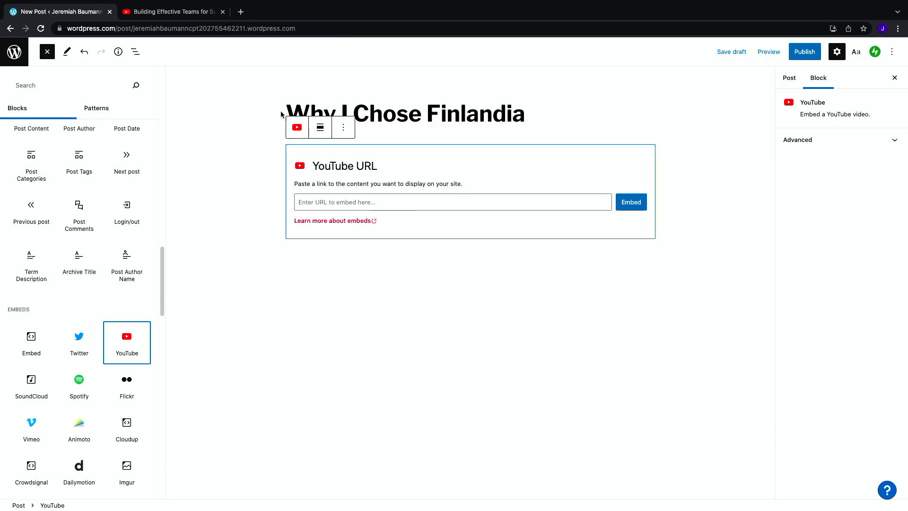
Step: Copy the address of the Building Effective Teams for Success video from the YouTube tab
left_click(174, 14)
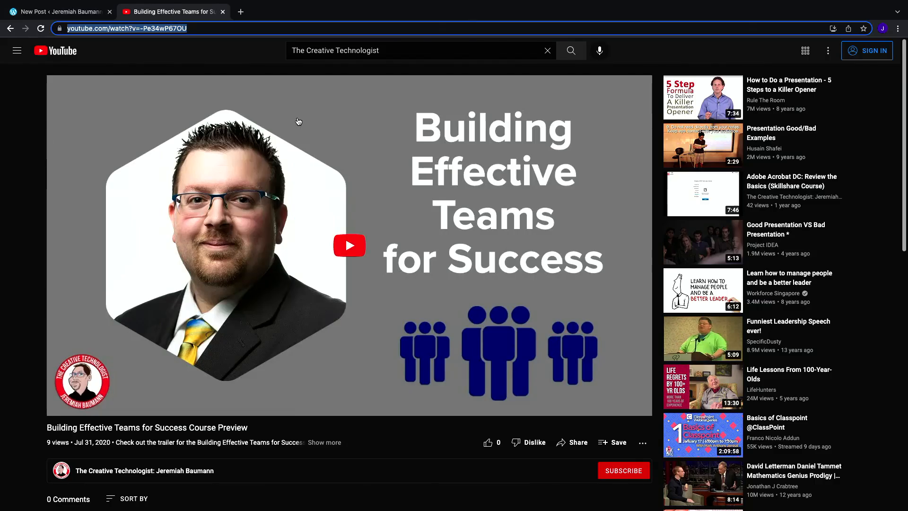
left_click(184, 23)
key("ctrl+c")
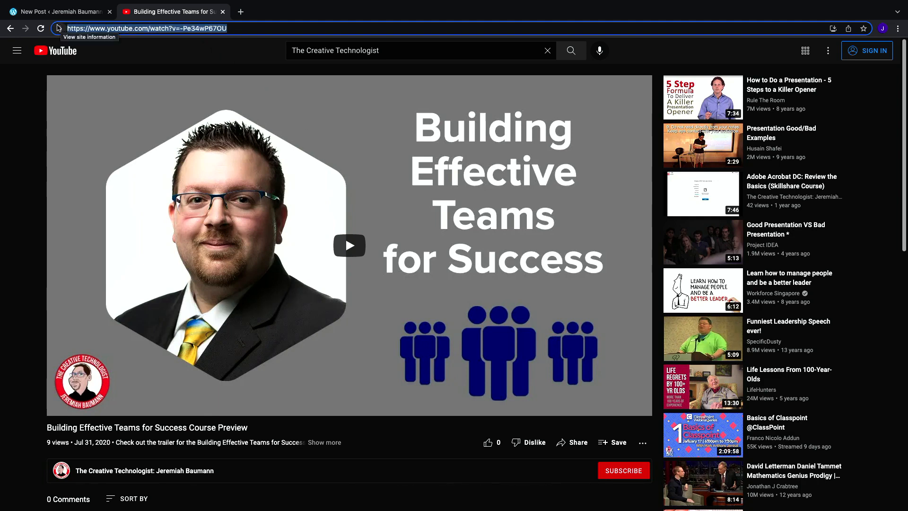
left_click(71, 13)
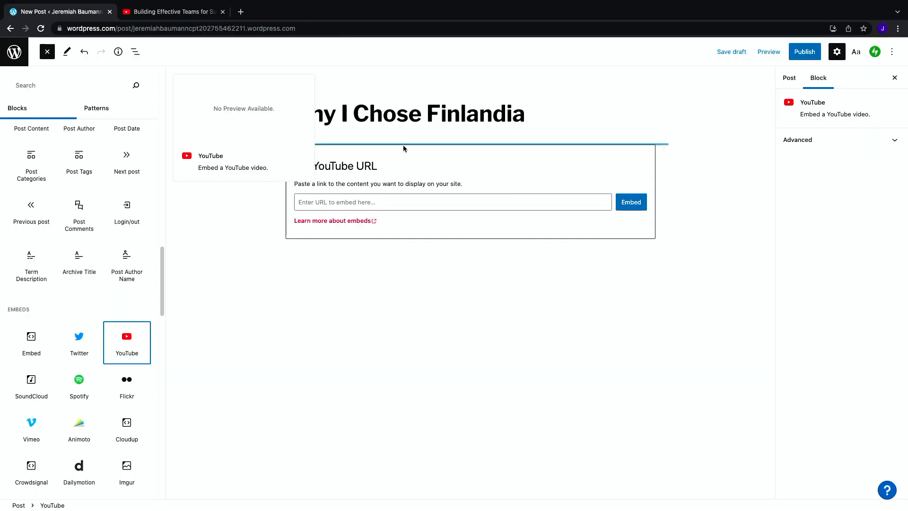
Step: Paste the video URL into the YouTube block, remove the duplicate copy, and embed it
left_click(402, 201)
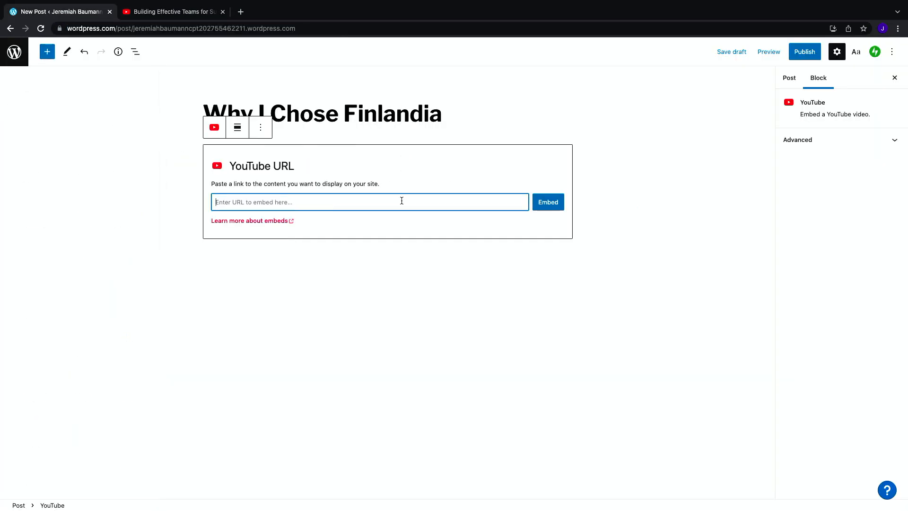
key("ctrl+v")
key("ctrl+v")
left_click_drag(513, 201, 365, 202)
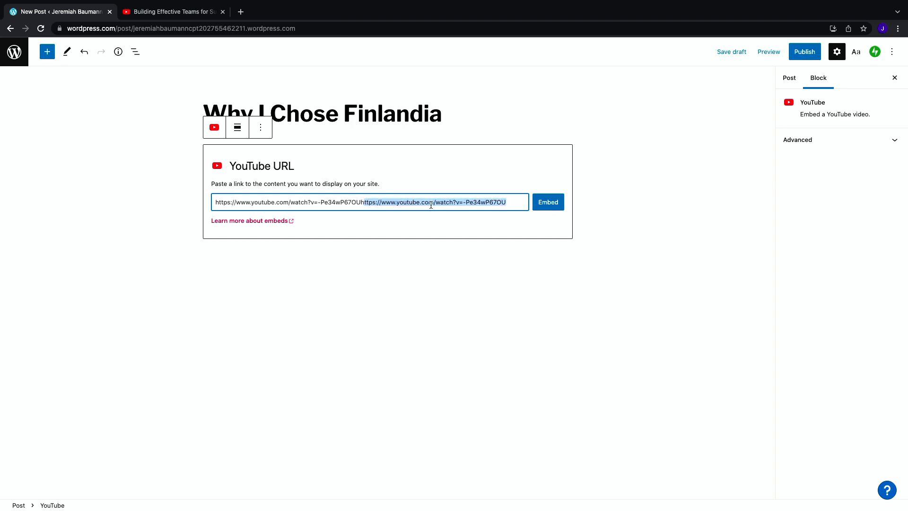
key("BackSpace")
key("BackSpace")
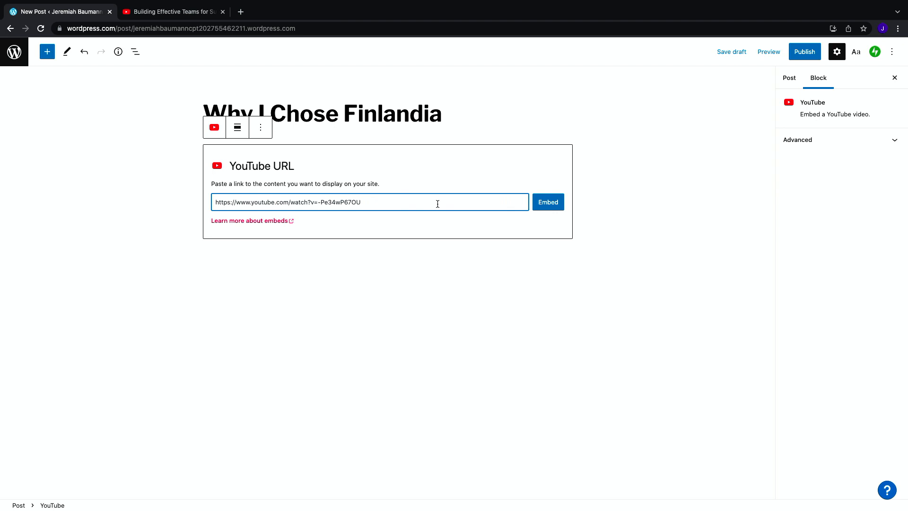
left_click(553, 203)
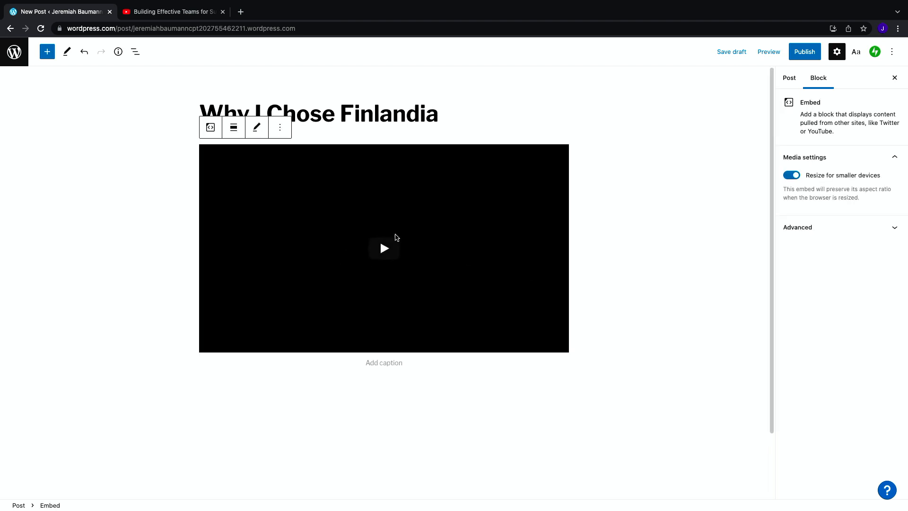
Step: Publish the Why I Chose Finlandia post and close the publish panel
left_click(489, 101)
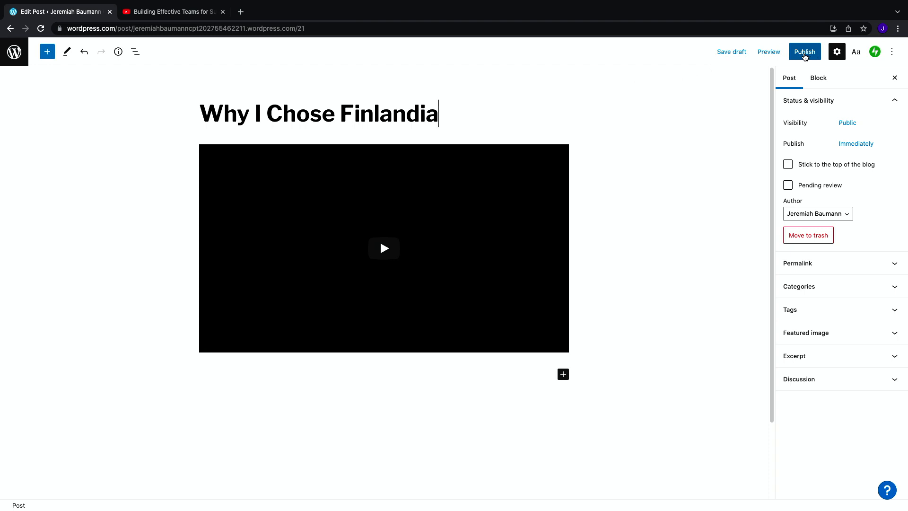
left_click(806, 53)
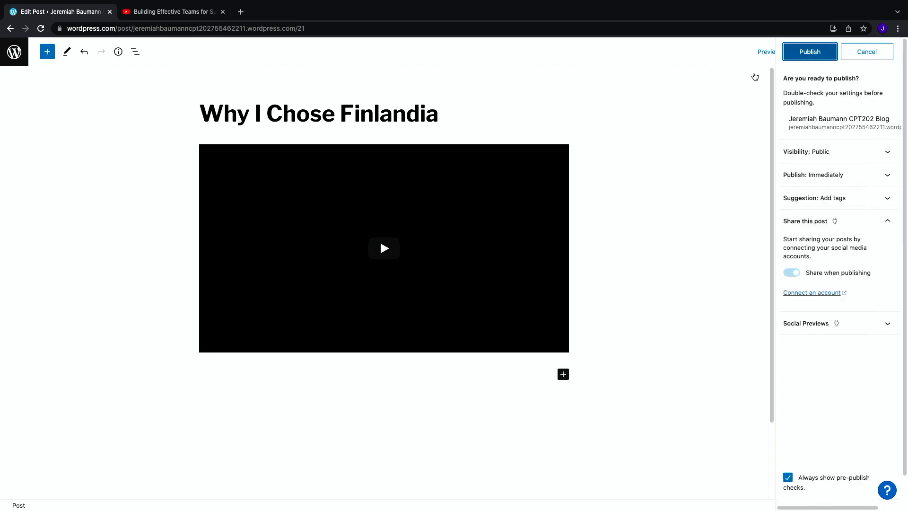
left_click(803, 52)
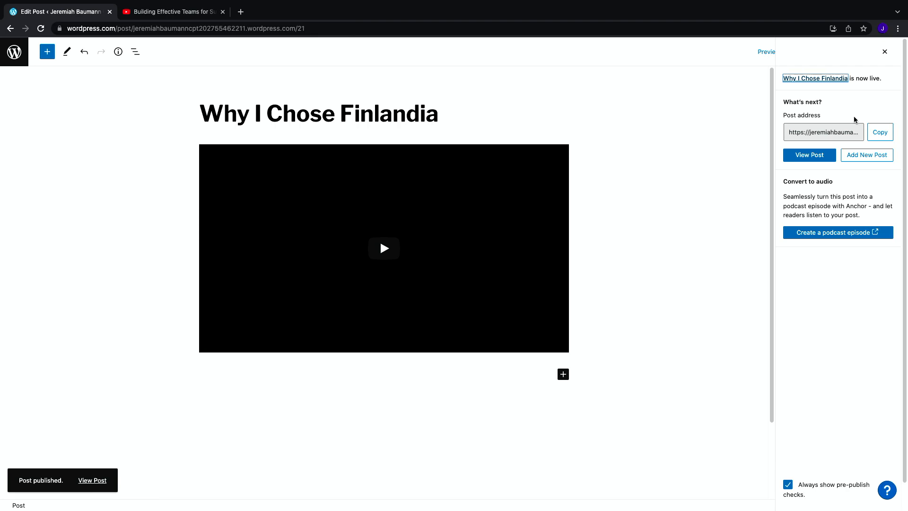
left_click(886, 52)
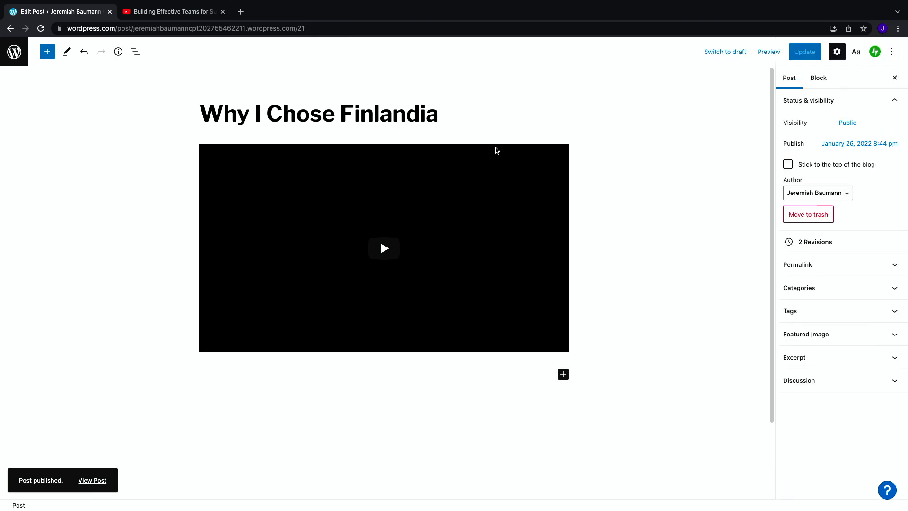
Step: Return to the posts list and start another new post titled Post 2
left_click(19, 56)
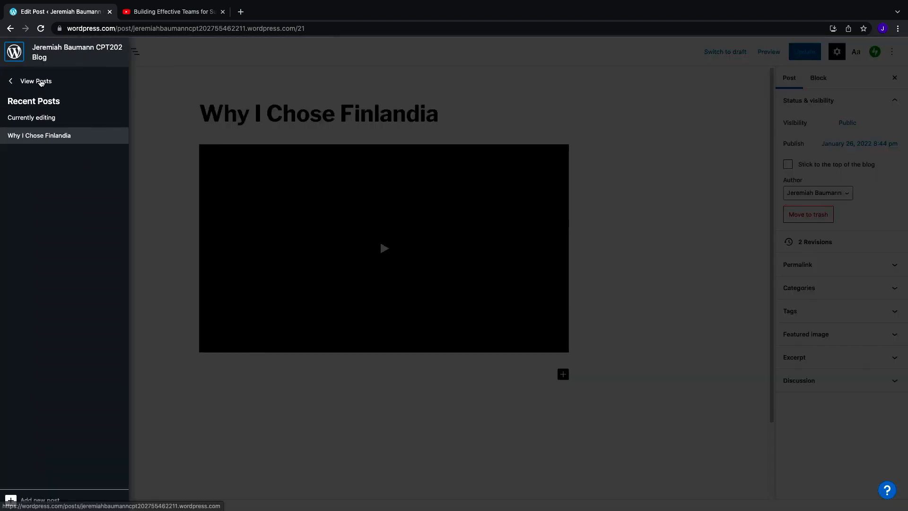
left_click(39, 81)
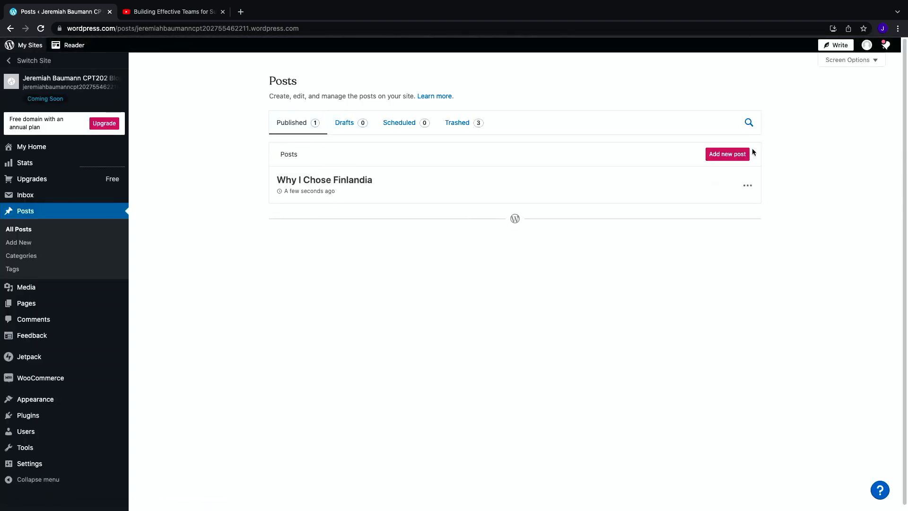
left_click(737, 154)
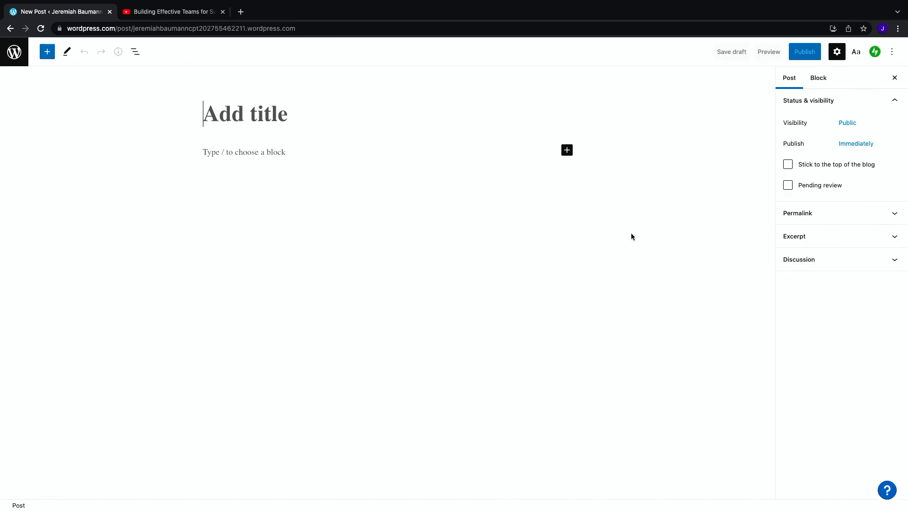
type("Post 2")
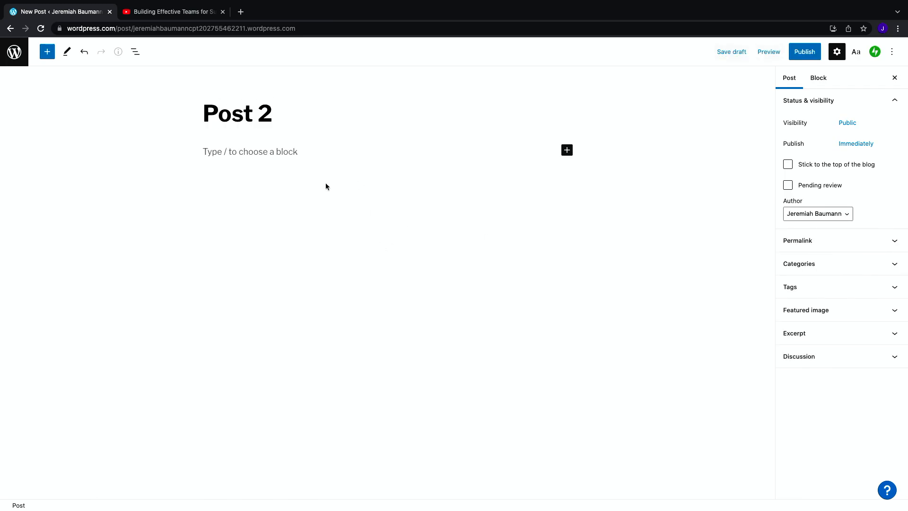
left_click(299, 152)
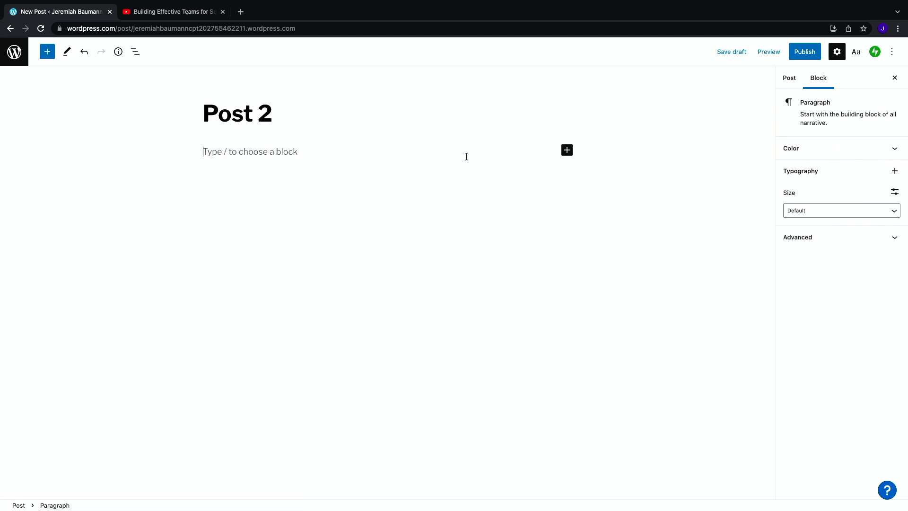
left_click(566, 150)
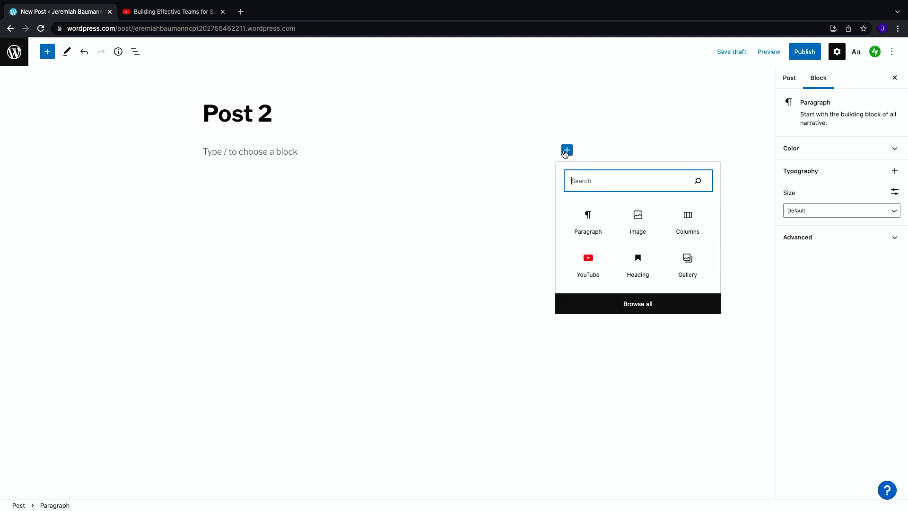
left_click(594, 227)
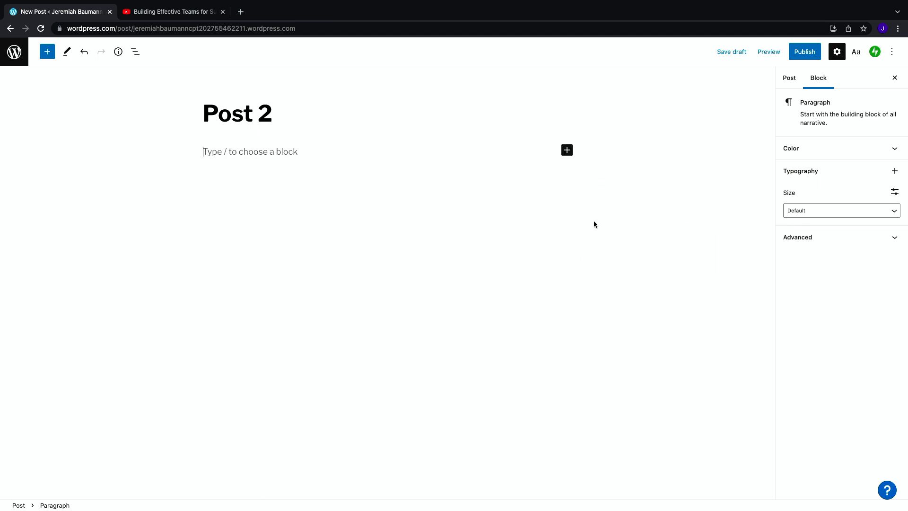
type("www")
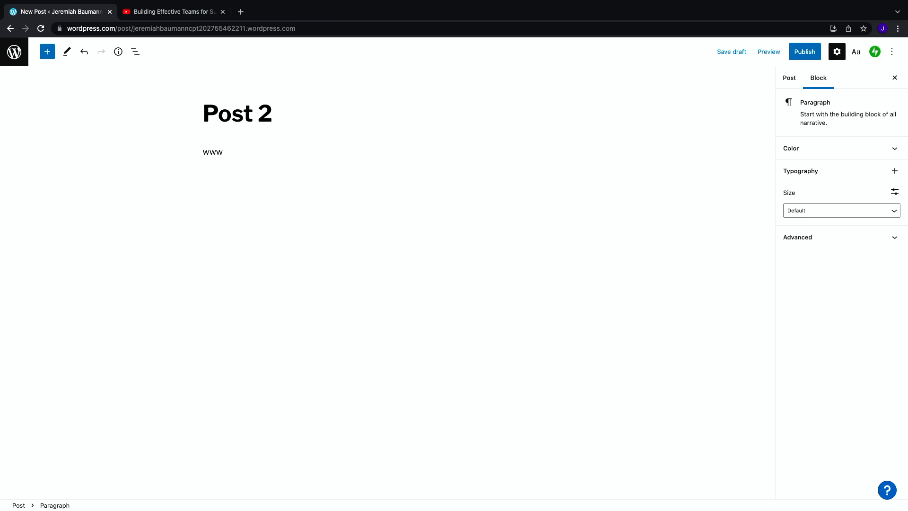
type(".google.com")
key("Return")
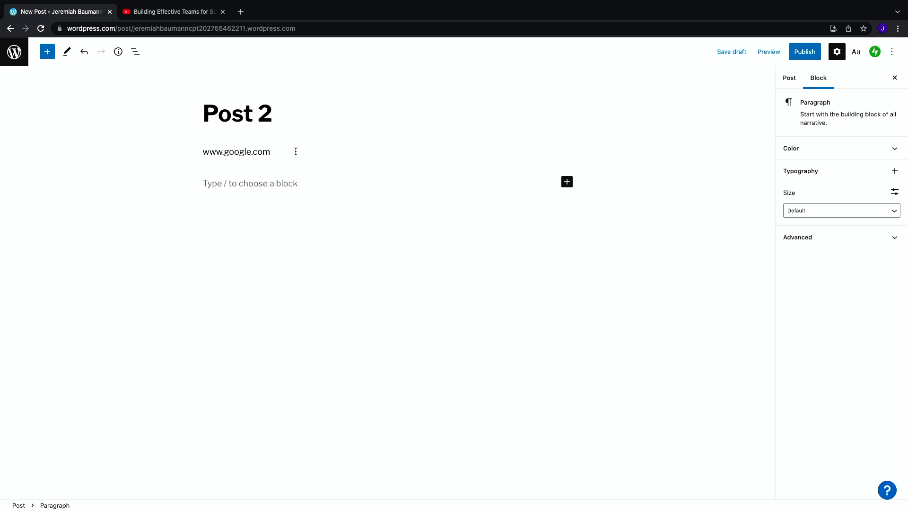
left_click(258, 151)
left_click_drag(276, 150, 176, 150)
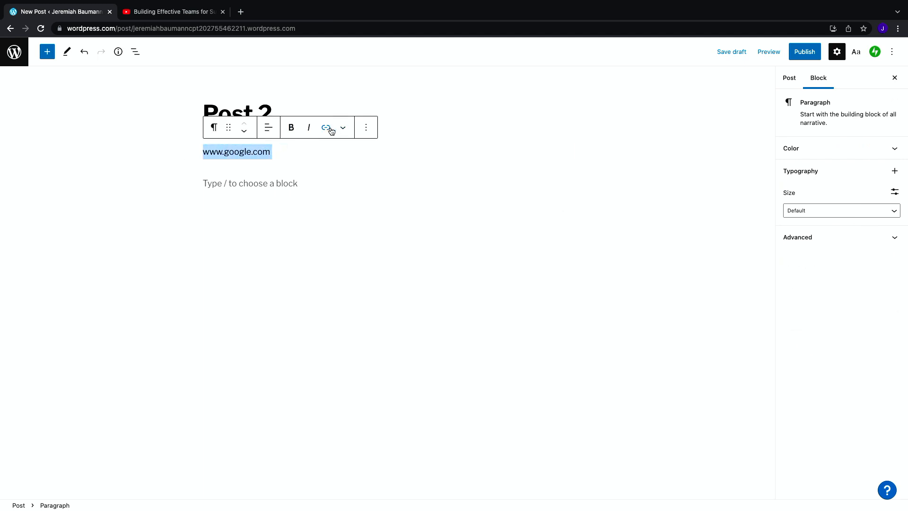
left_click(326, 127)
type("www.google.com")
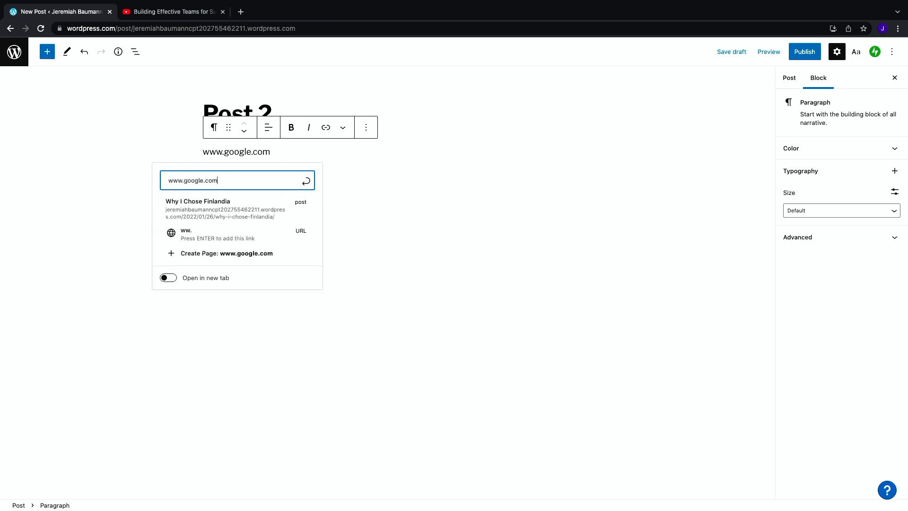
key("Return")
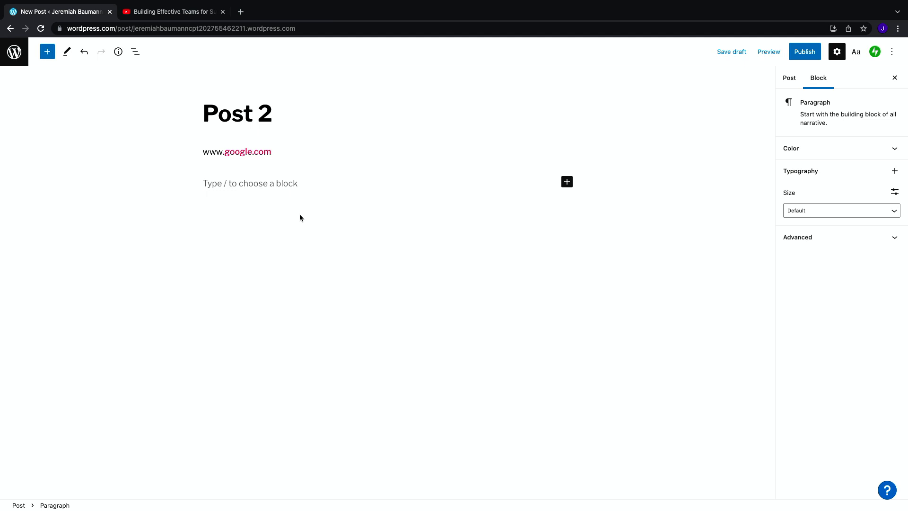
Step: Publish Post 2 and return to the posts list
left_click(805, 53)
left_click(807, 54)
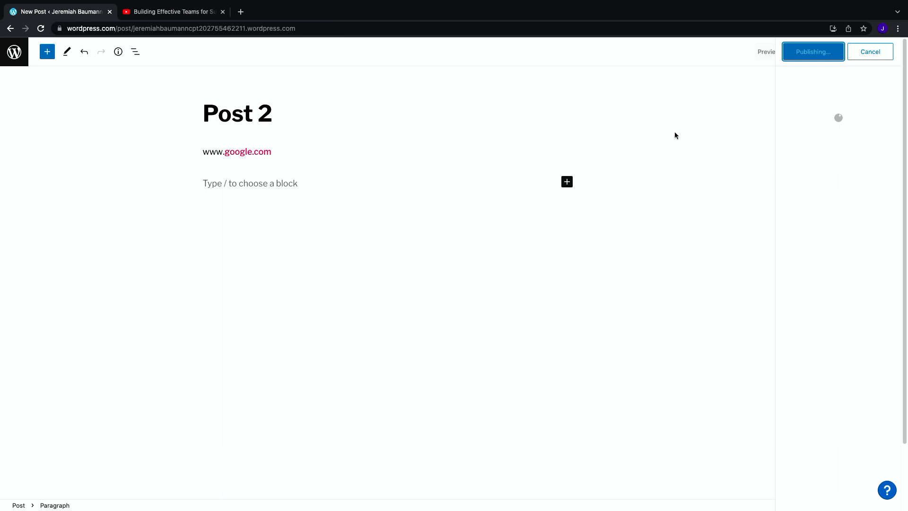
left_click(6, 53)
left_click(8, 53)
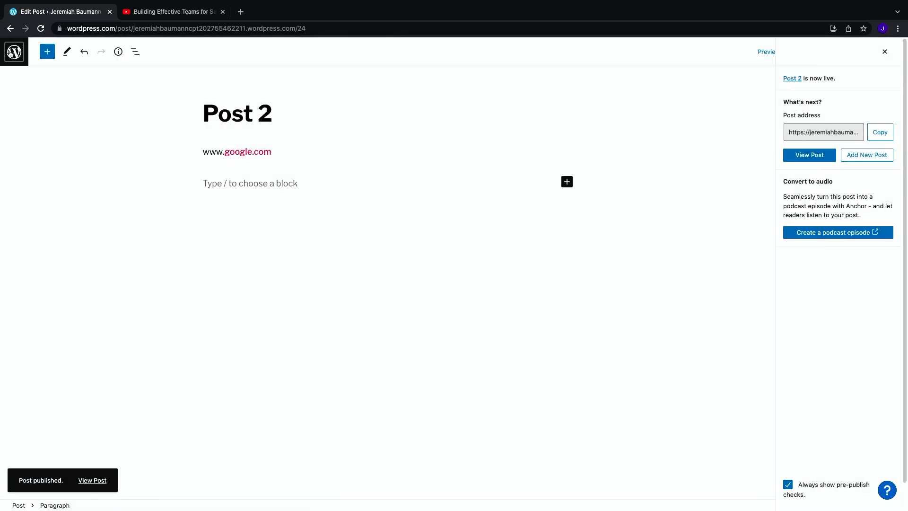
left_click(10, 54)
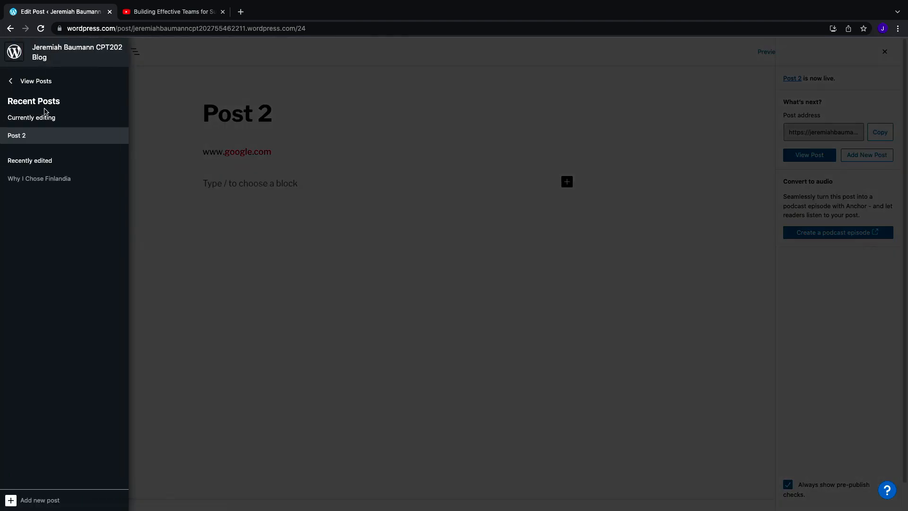
left_click(40, 87)
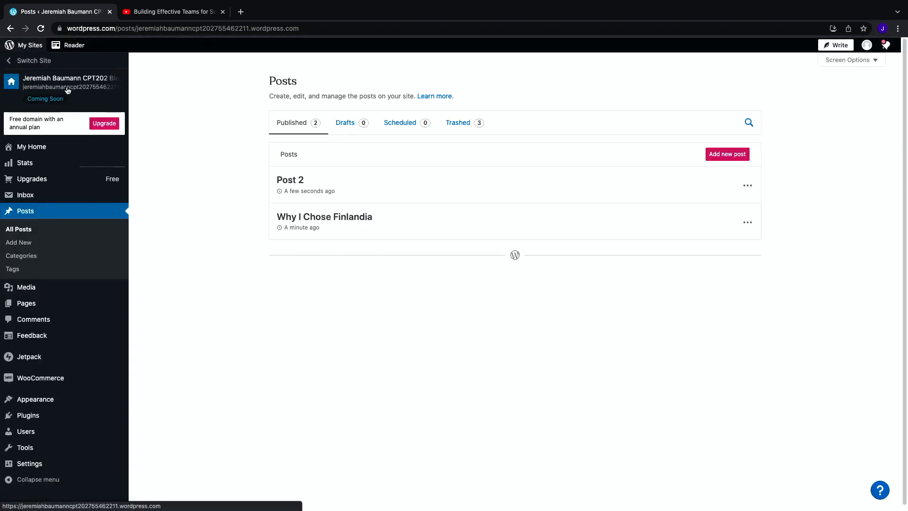
Step: Preview the site, opening Post 2 and the About Me page from it
left_click(69, 87)
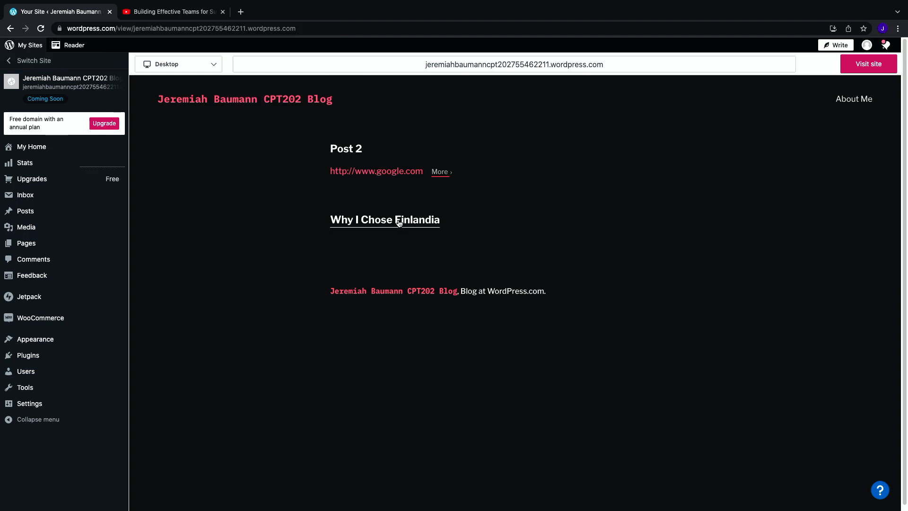
left_click(357, 150)
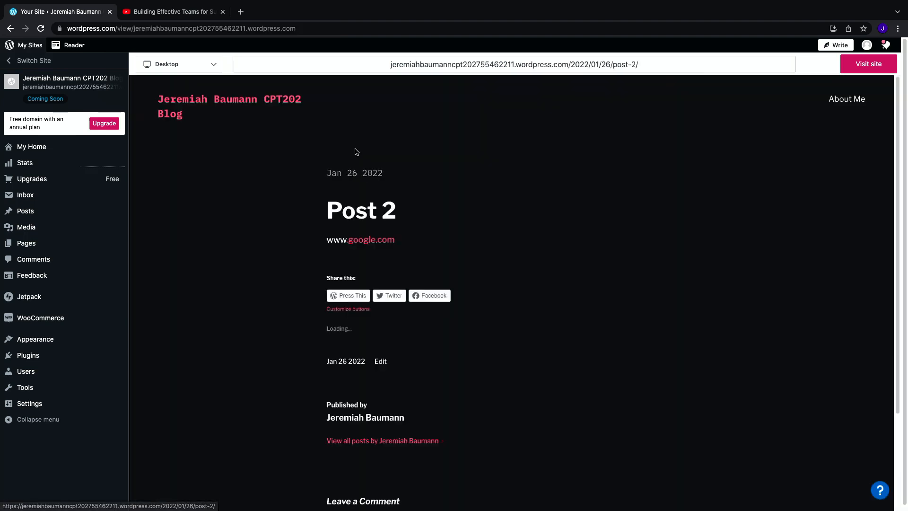
left_click(248, 101)
left_click(856, 105)
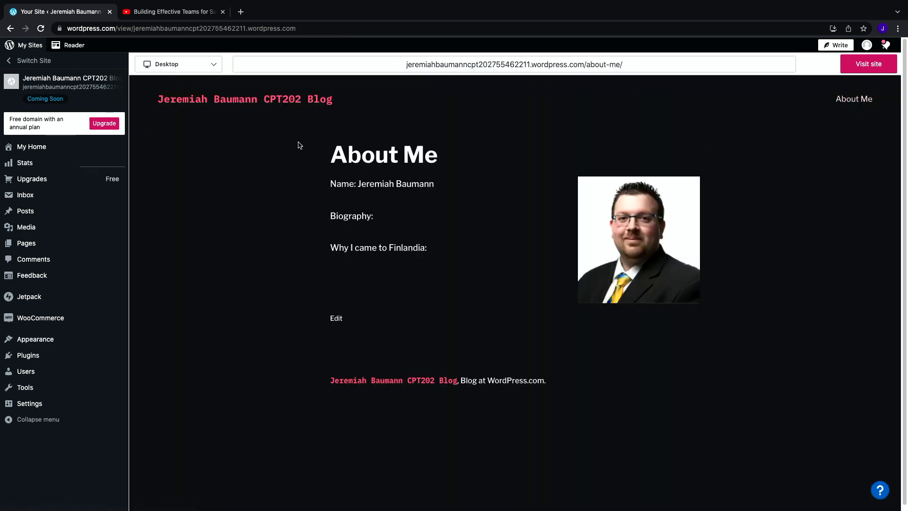
left_click(287, 105)
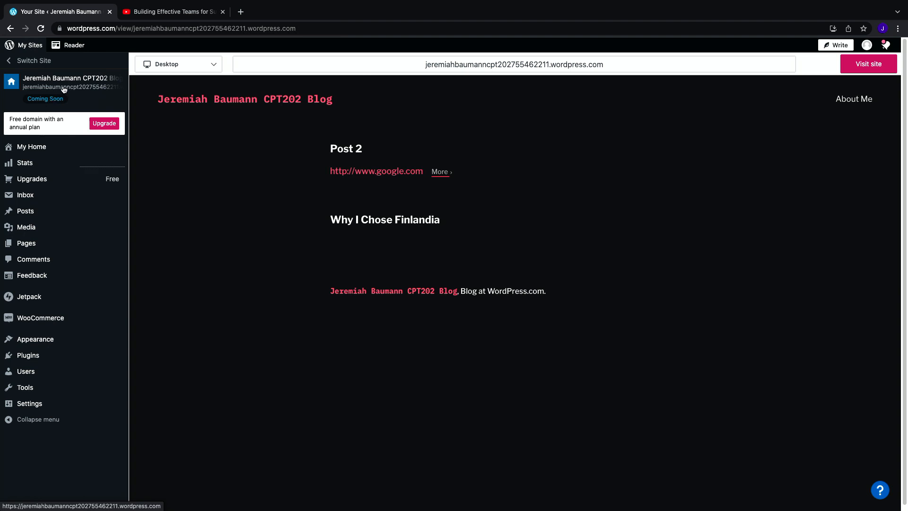
Step: Open My Home and visit the live site, examining its address
left_click(41, 151)
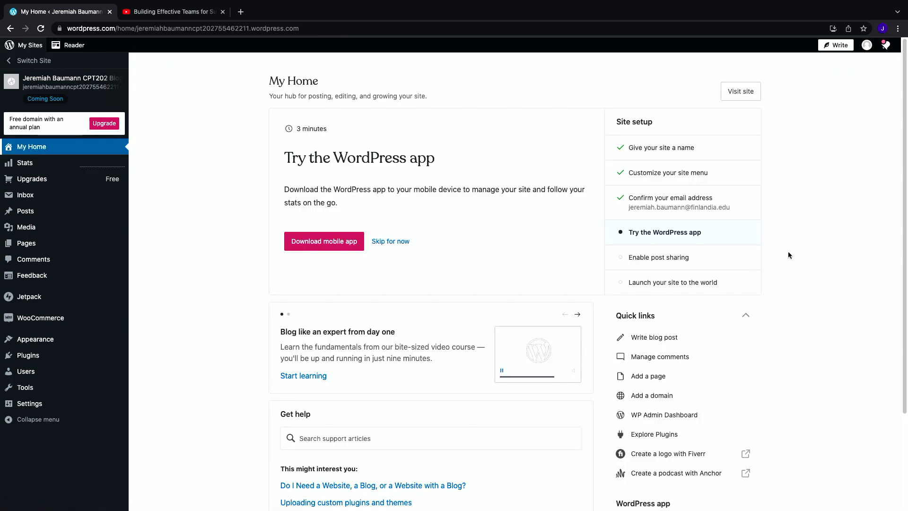
scroll(799, 254, "down", 3)
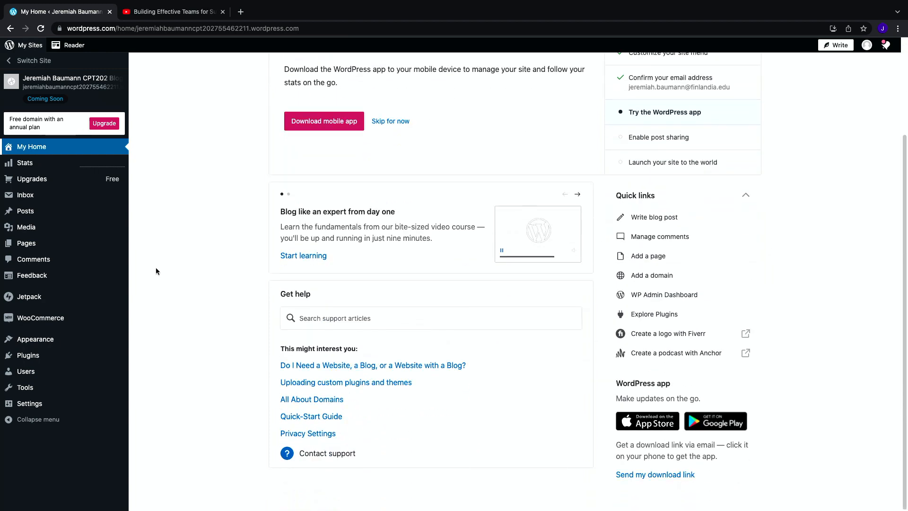
scroll(192, 283, "up", 3)
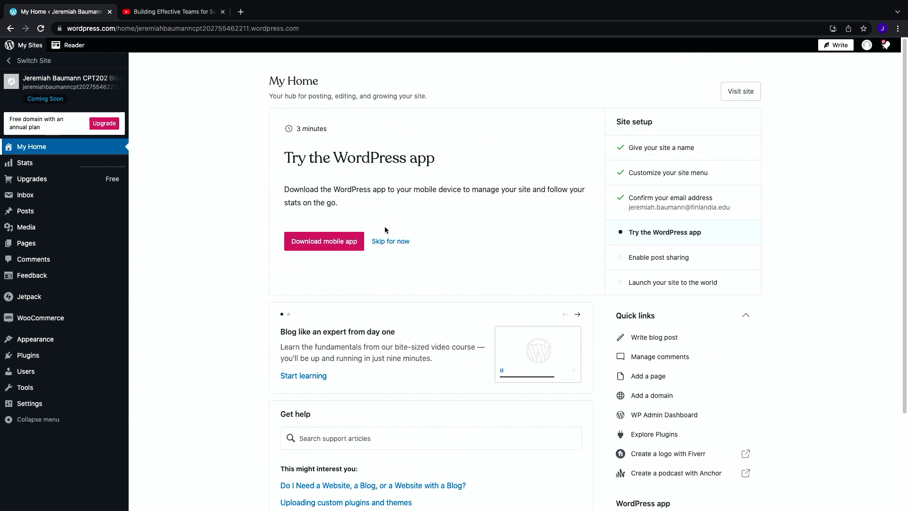
left_click(750, 92)
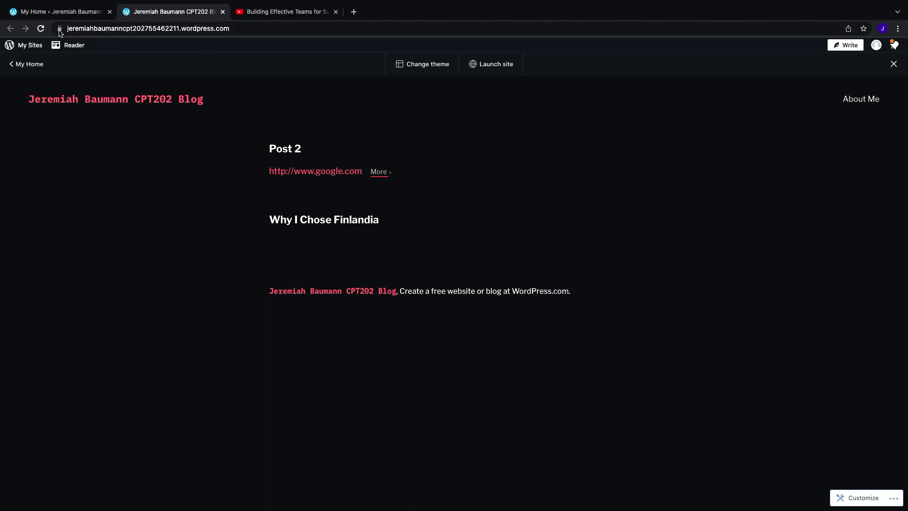
left_click(260, 29)
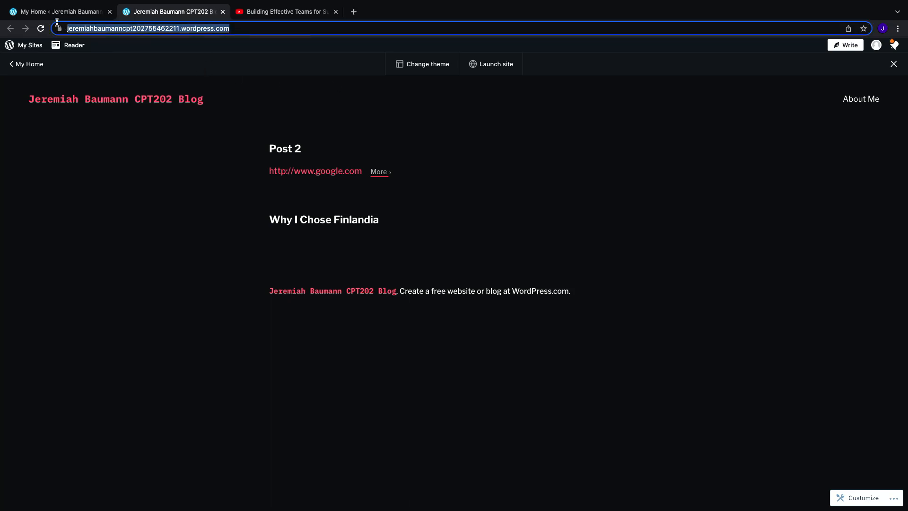
left_click(236, 29)
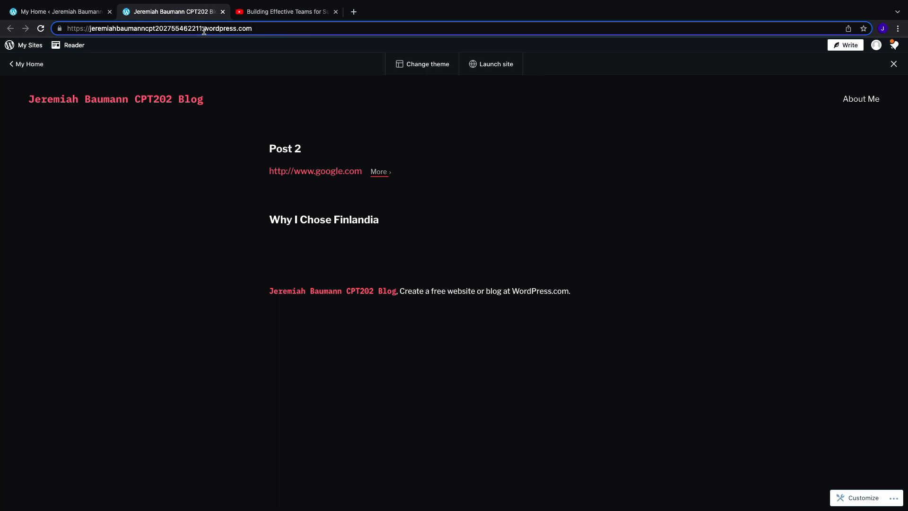
Step: Check the Pages list and reopen the live site from My Home
left_click(22, 66)
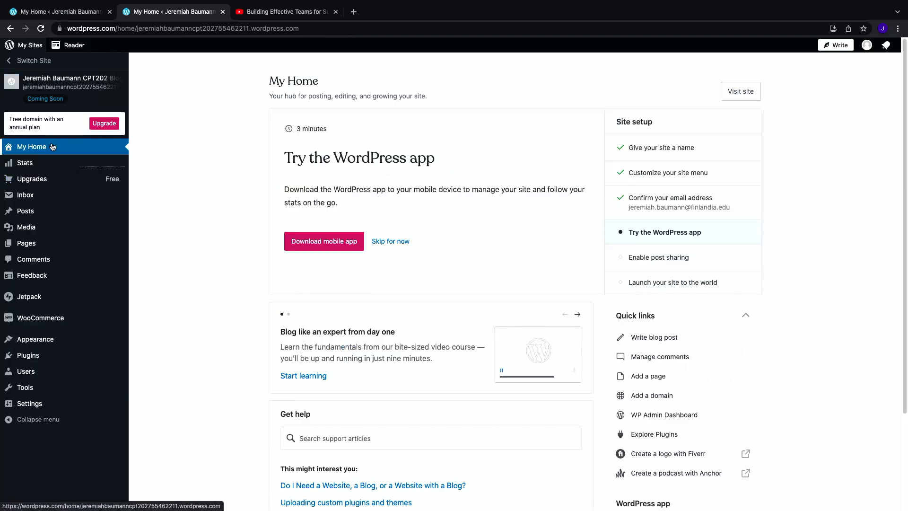
mouse_move(69, 216)
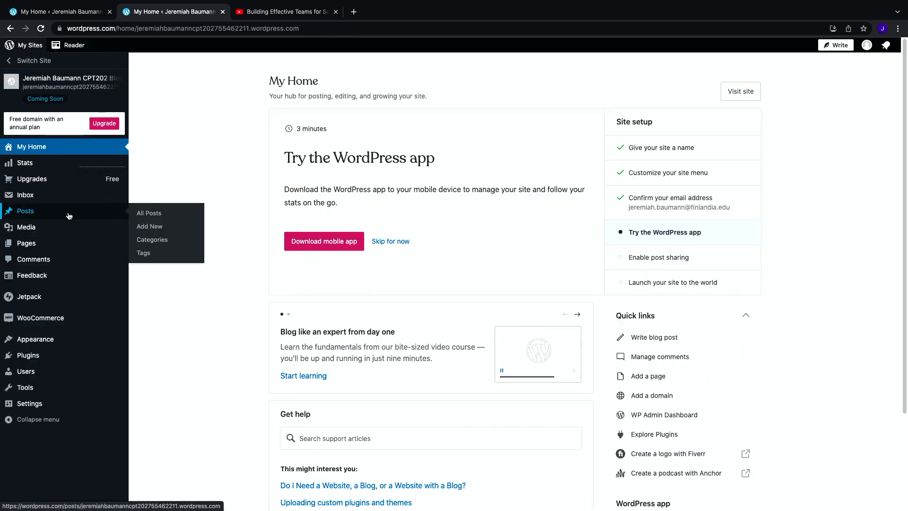
left_click(70, 243)
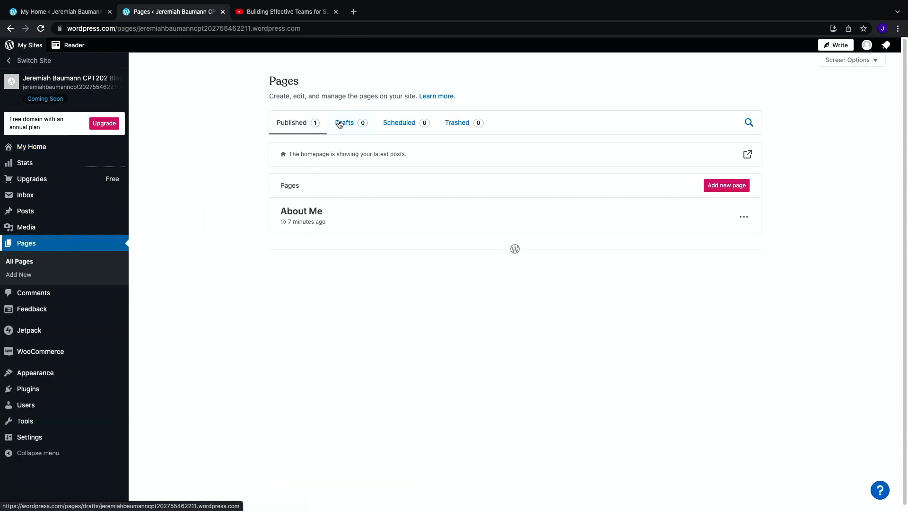
left_click(43, 147)
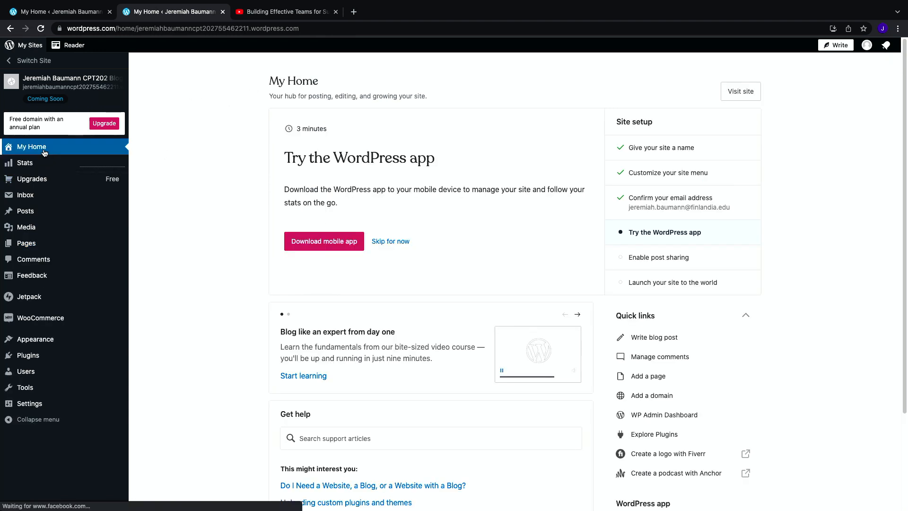
left_click(746, 91)
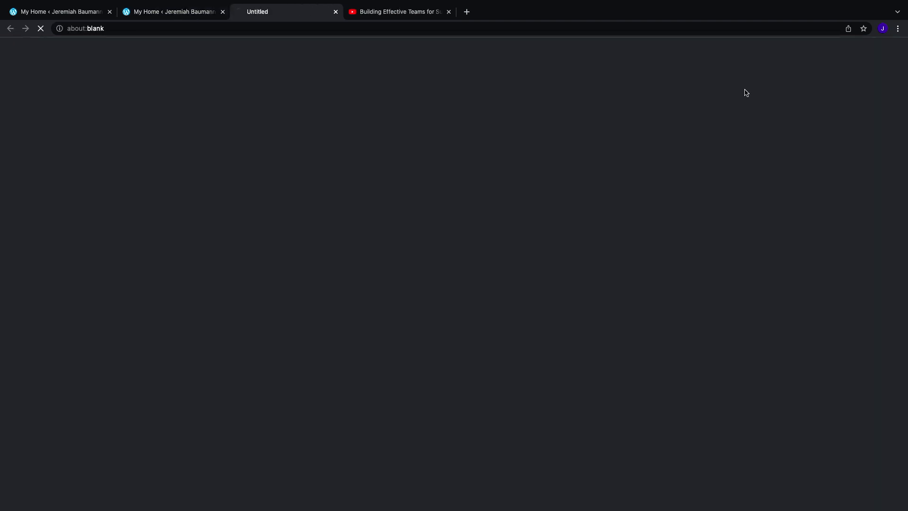
left_click(241, 28)
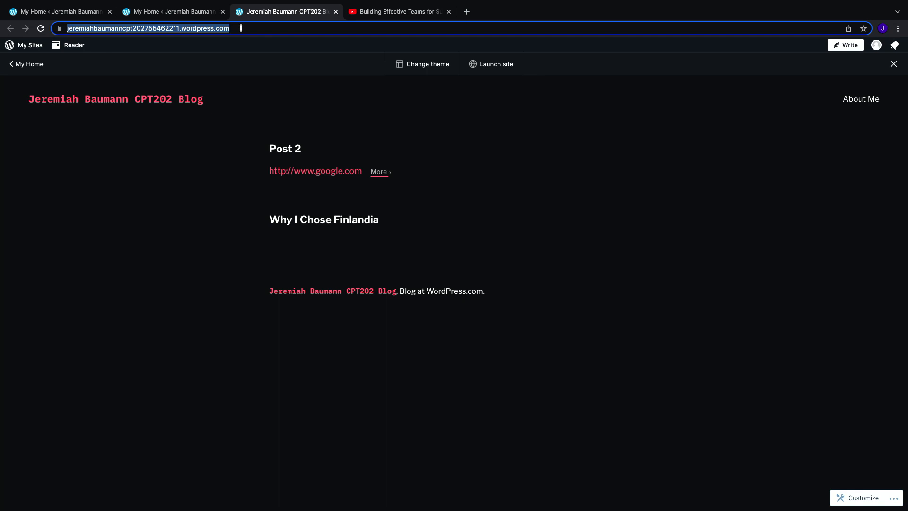
Step: Launch the site, skipping the domain purchase and starting with the free plan
left_click(497, 64)
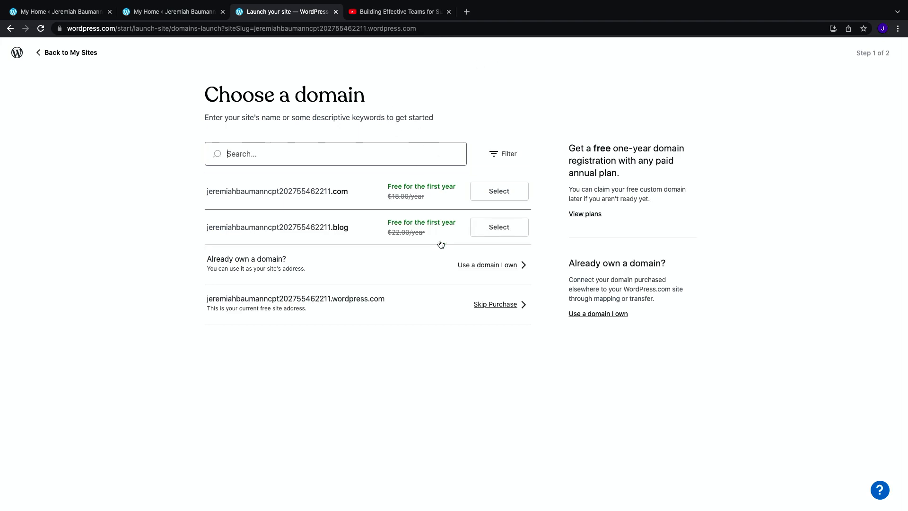
left_click(501, 305)
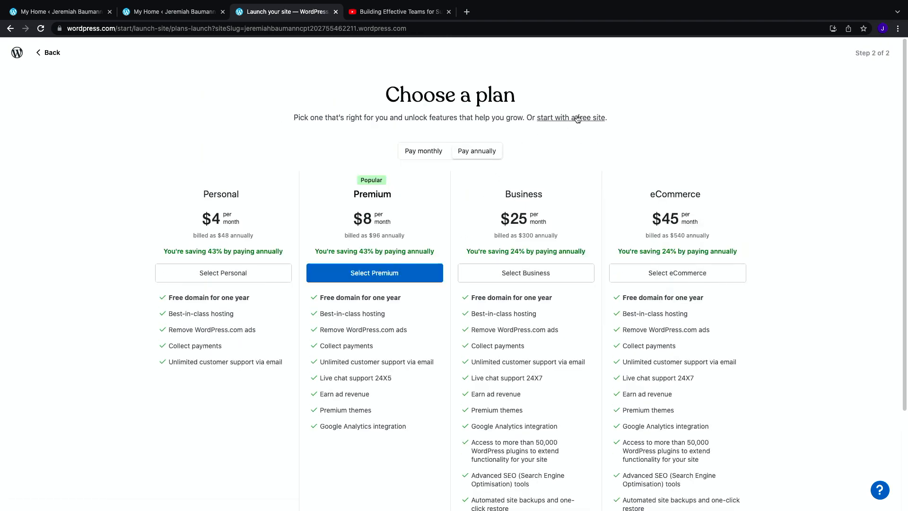
left_click(575, 117)
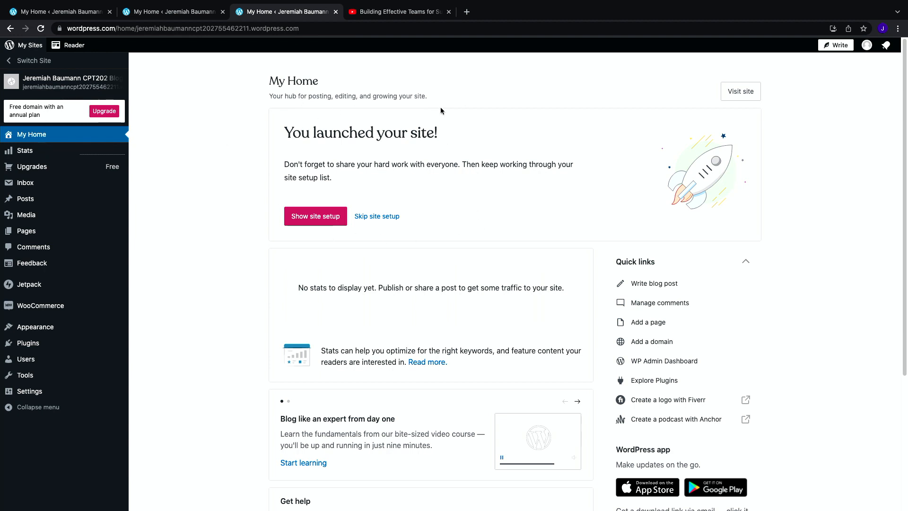
Step: Visit the launched site and close its tab
left_click(747, 94)
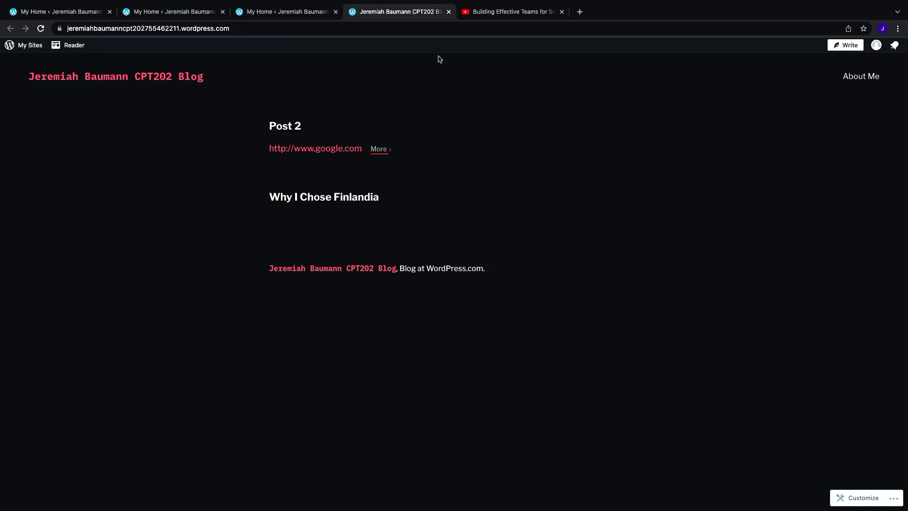
left_click(448, 13)
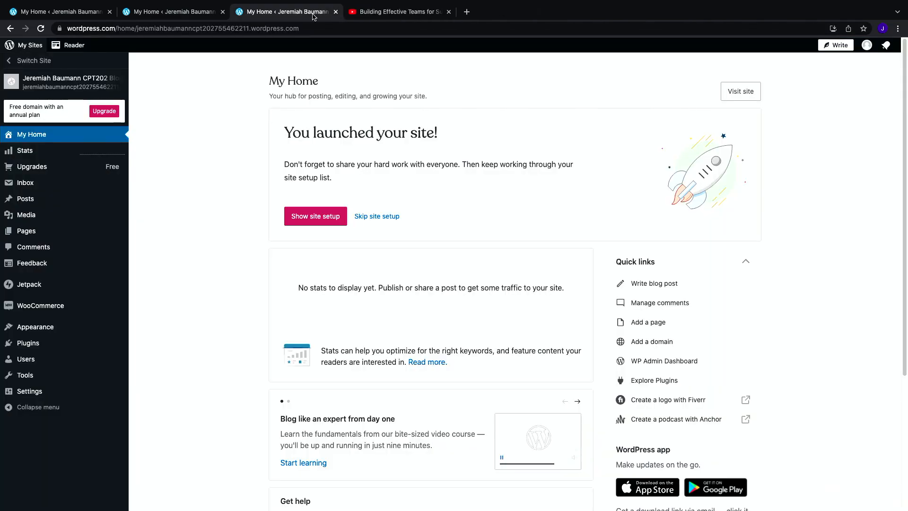